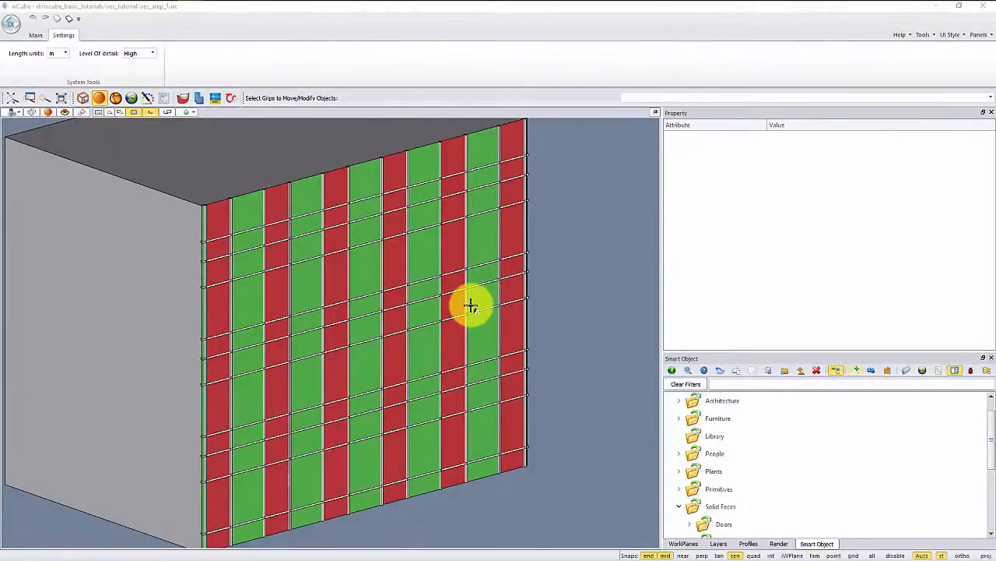
Select the panels on the box's front face and examine their row, column and material settings
scroll(471, 305, down, 2)
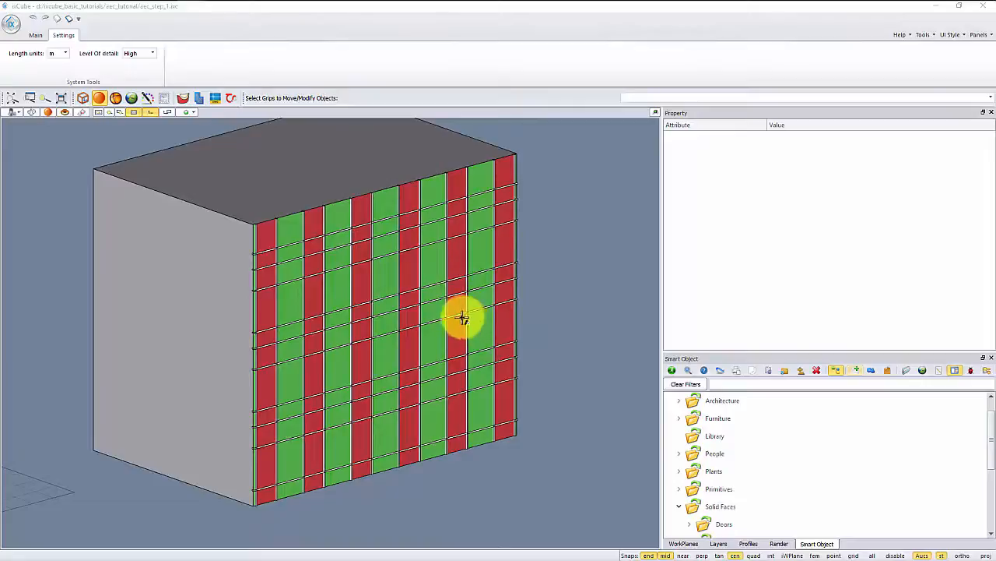
scroll(449, 315, up, 1)
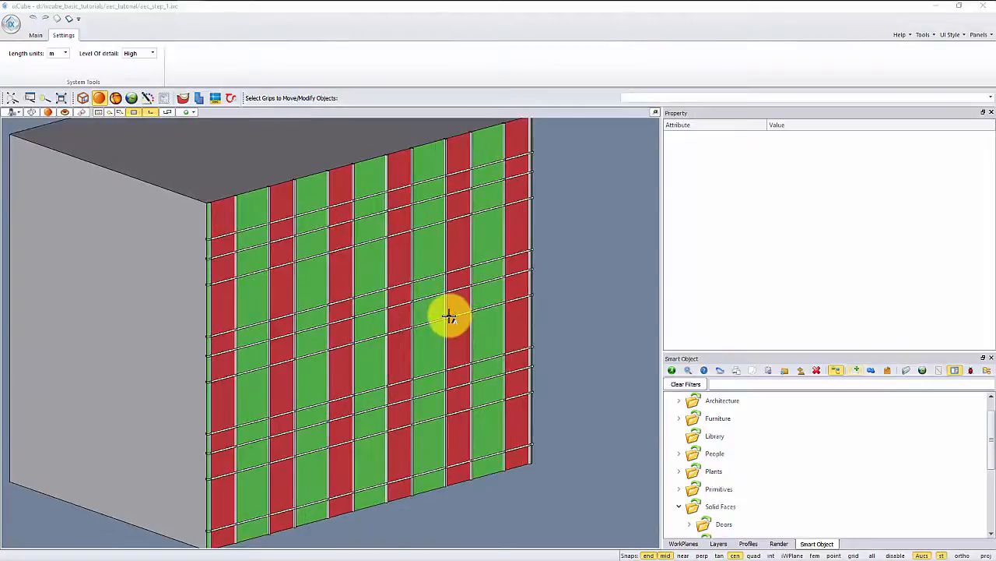
click(407, 329)
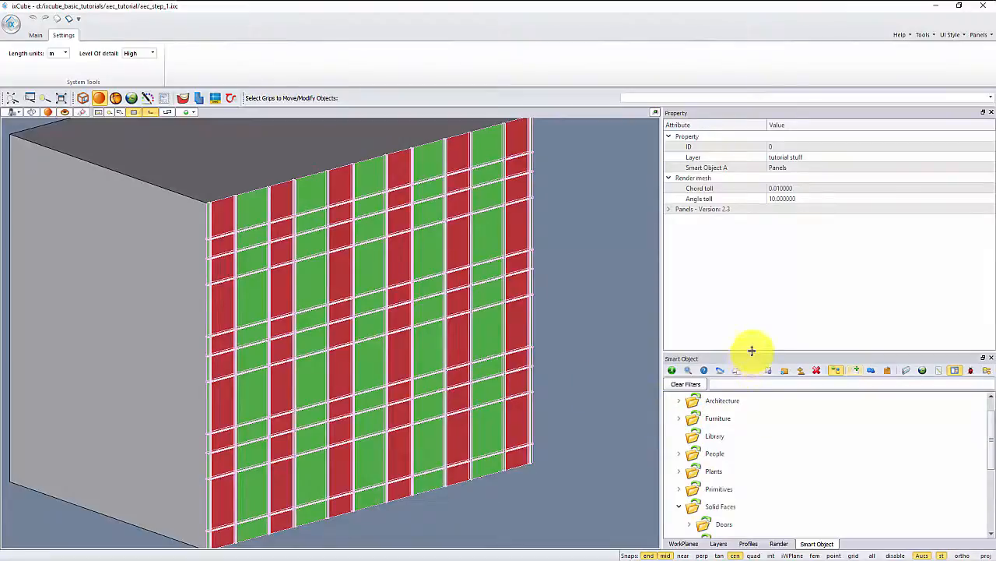
drag(752, 351, 766, 269)
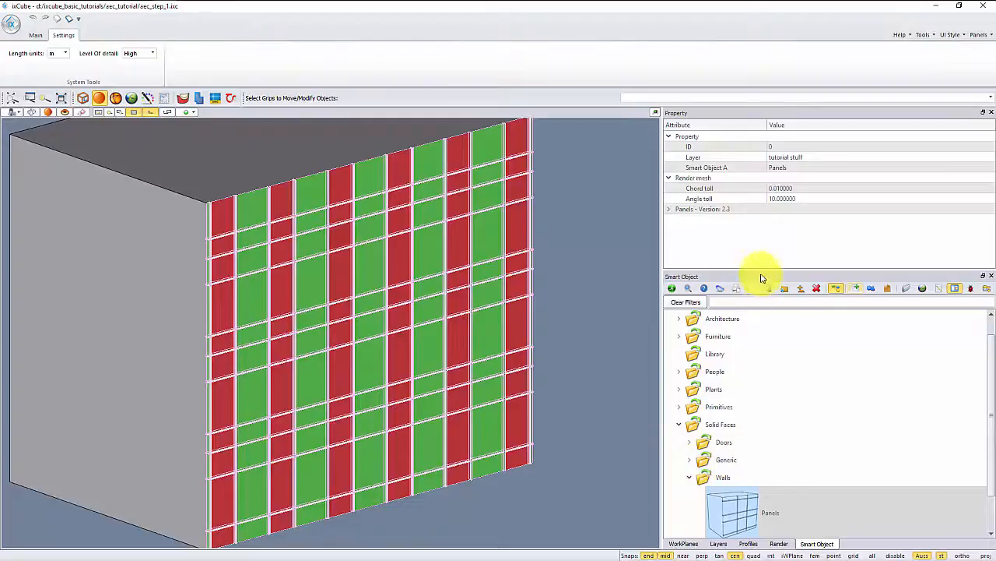
drag(758, 268, 755, 352)
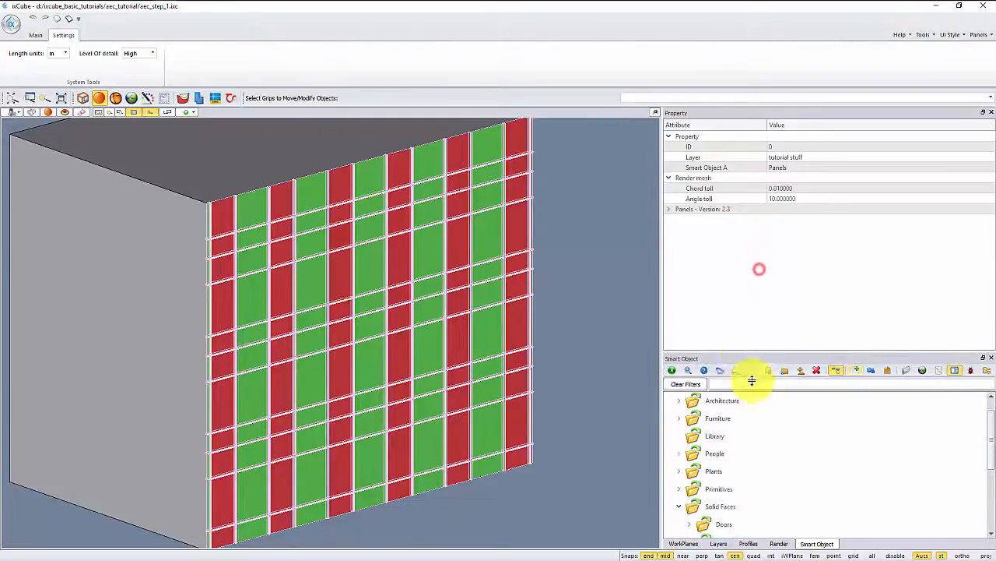
click(668, 209)
click(676, 228)
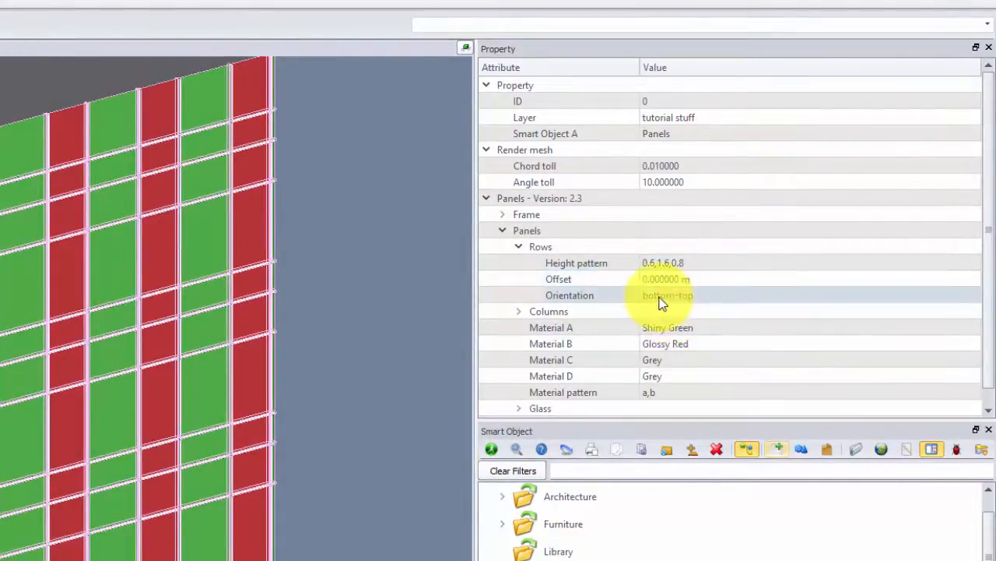
click(518, 311)
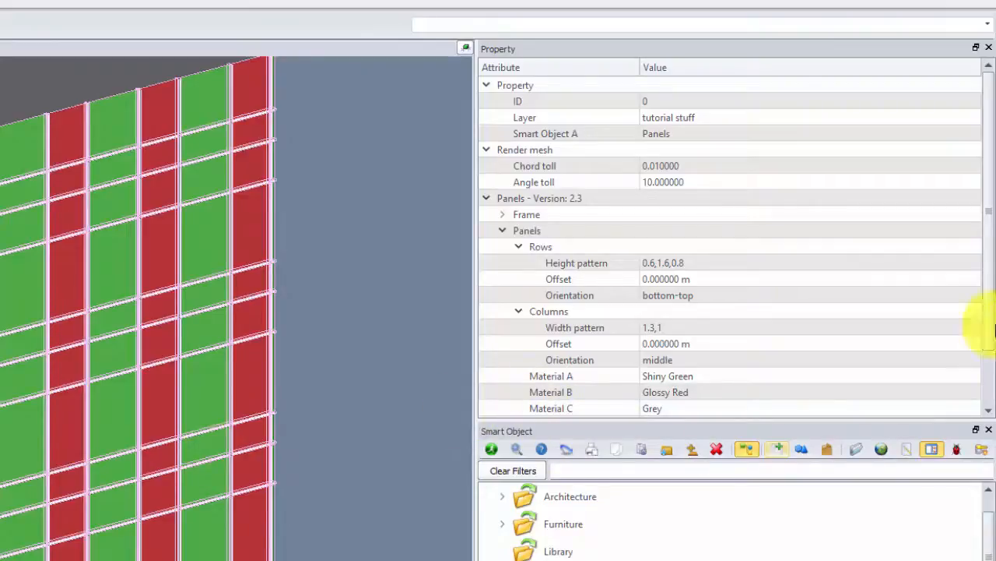
drag(989, 262, 986, 324)
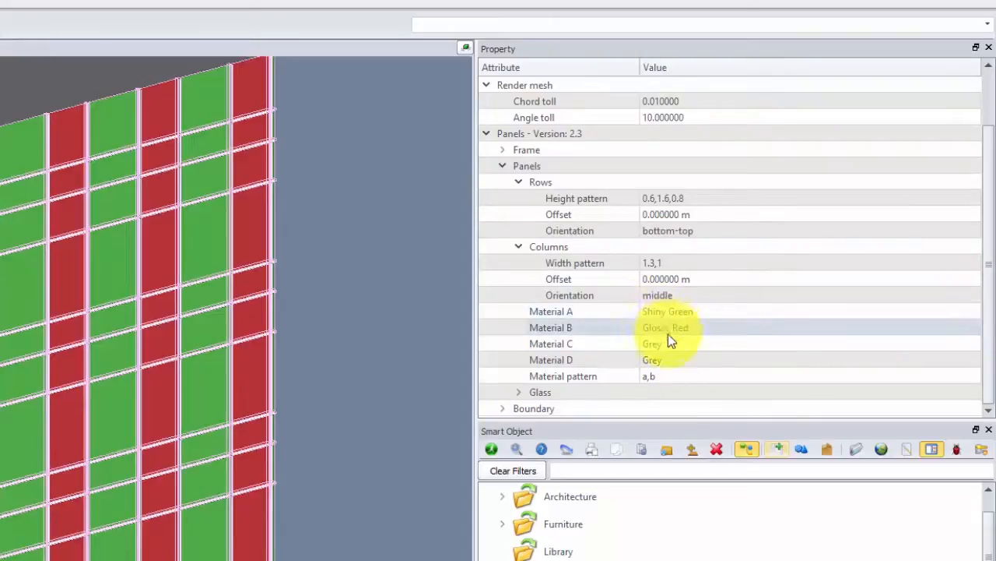
Set the panels' material pattern to a,b|b,a so that the two materials alternate between rows
click(577, 376)
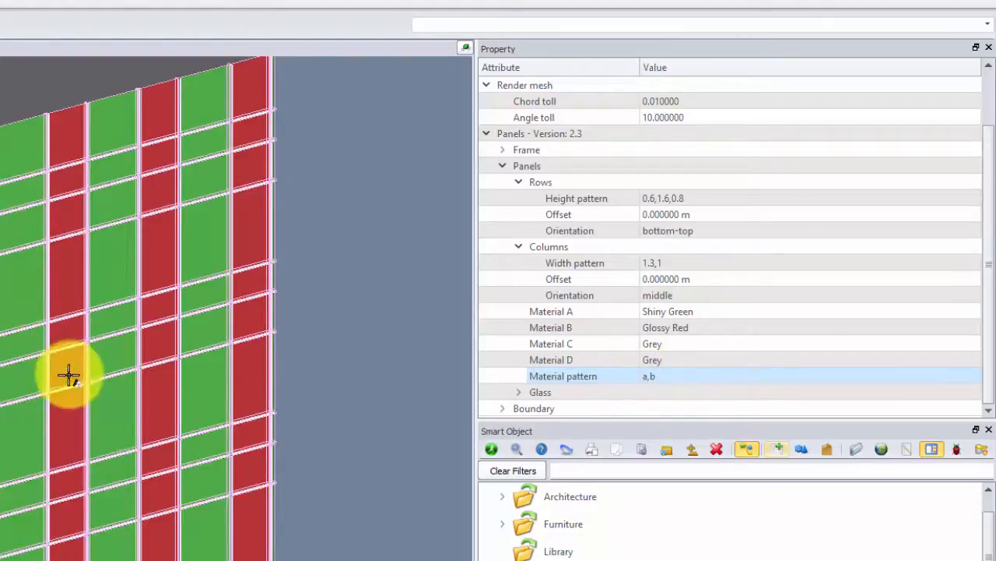
click(658, 376)
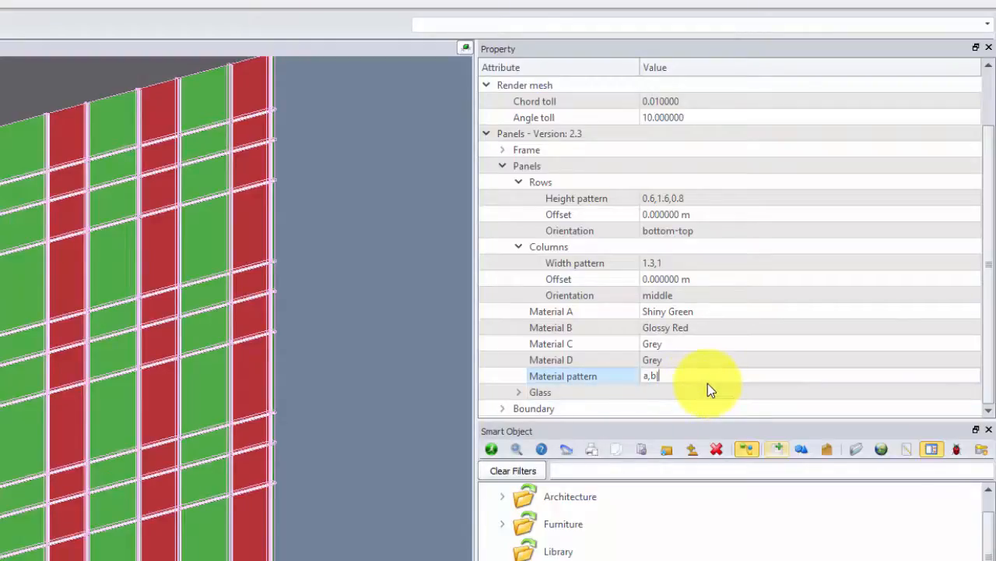
text(|b,a)
click(698, 366)
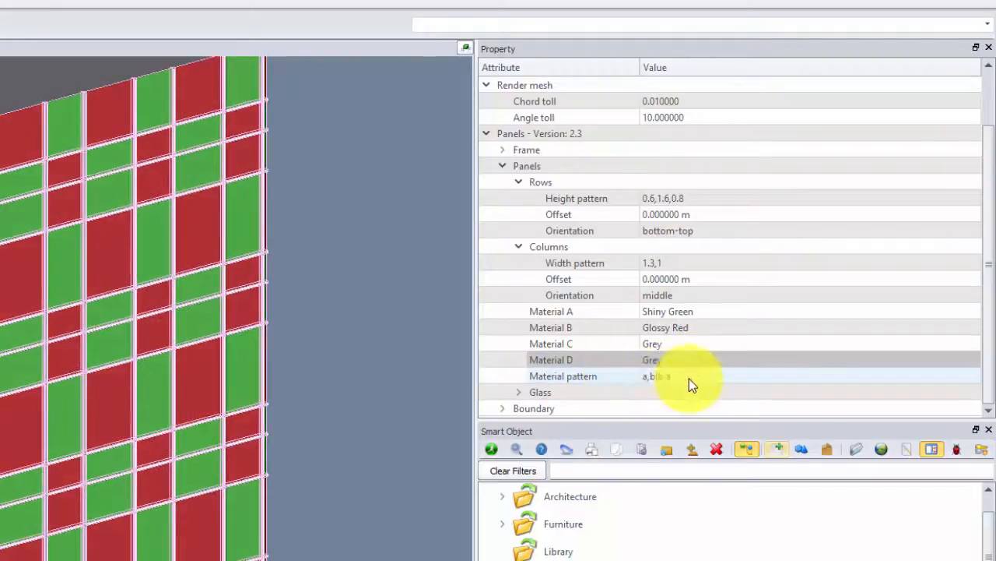
Extend the panels' material pattern to a,b|b,a|c and deselect the panels
click(689, 379)
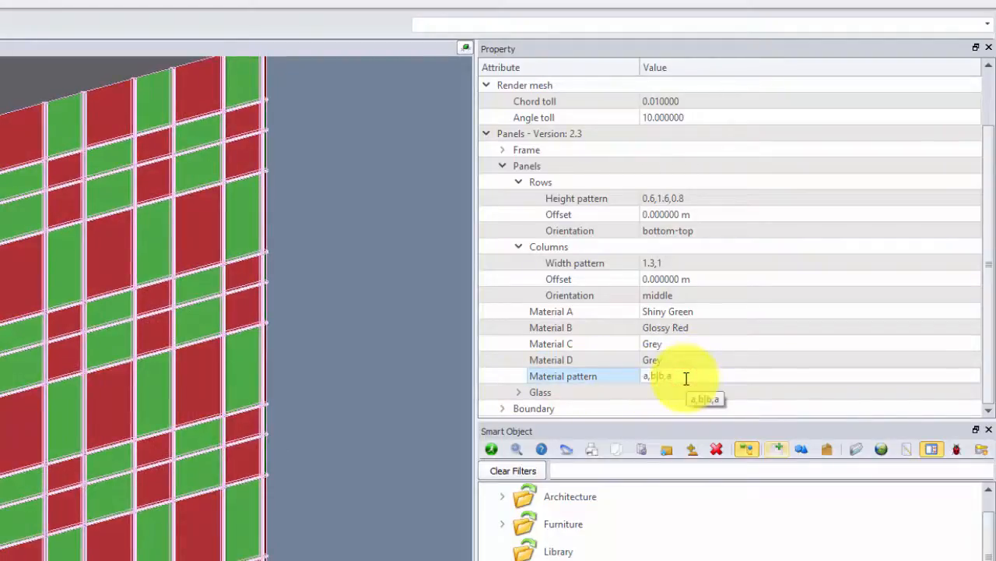
click(686, 378)
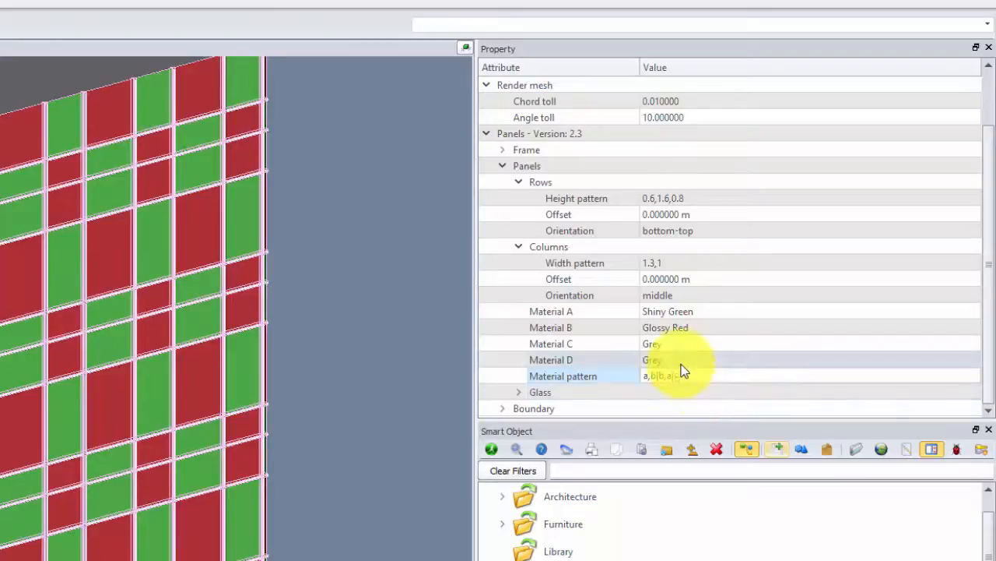
click(680, 362)
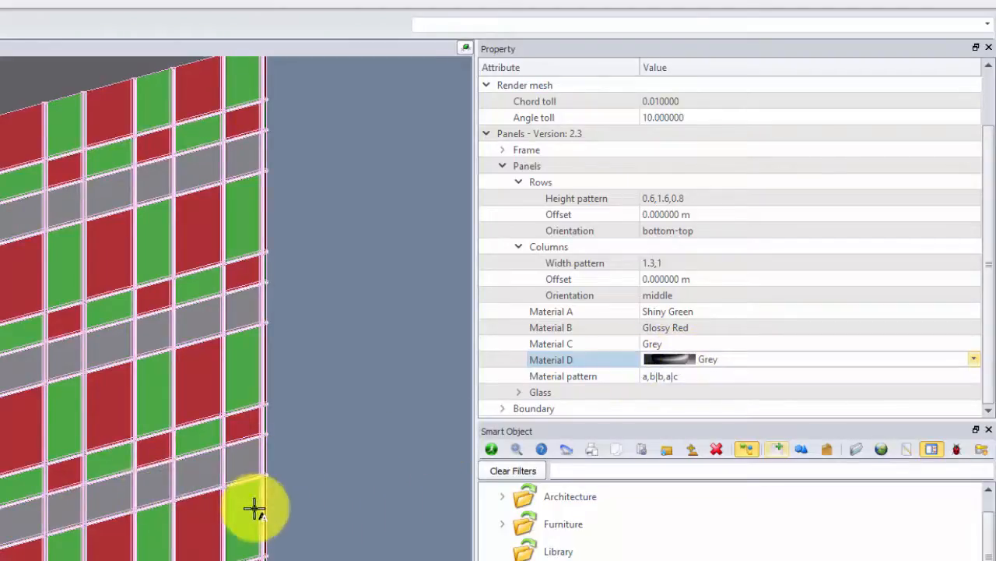
click(318, 509)
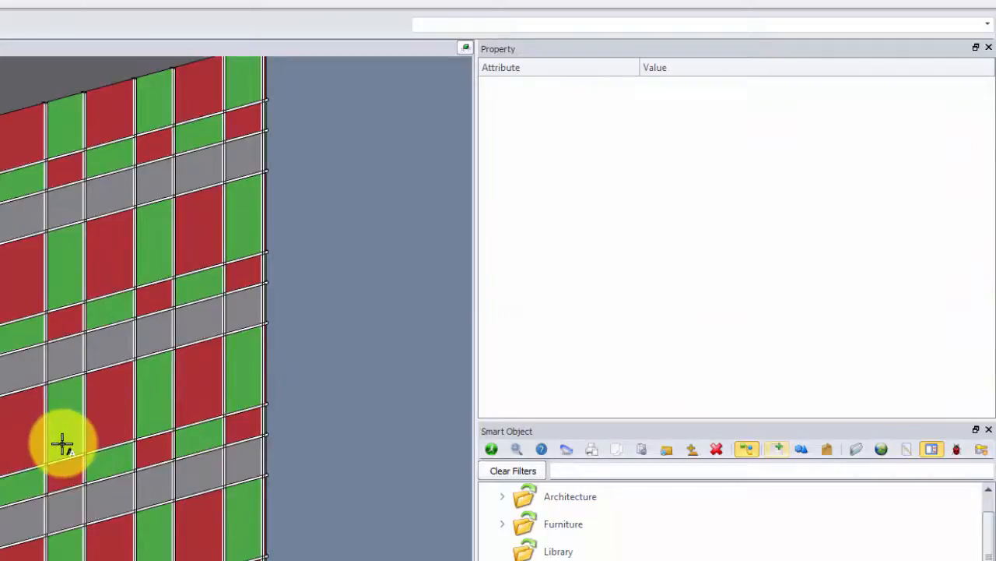
Set the orientation of the panel rows to top-bottom and deselect the panels
click(178, 472)
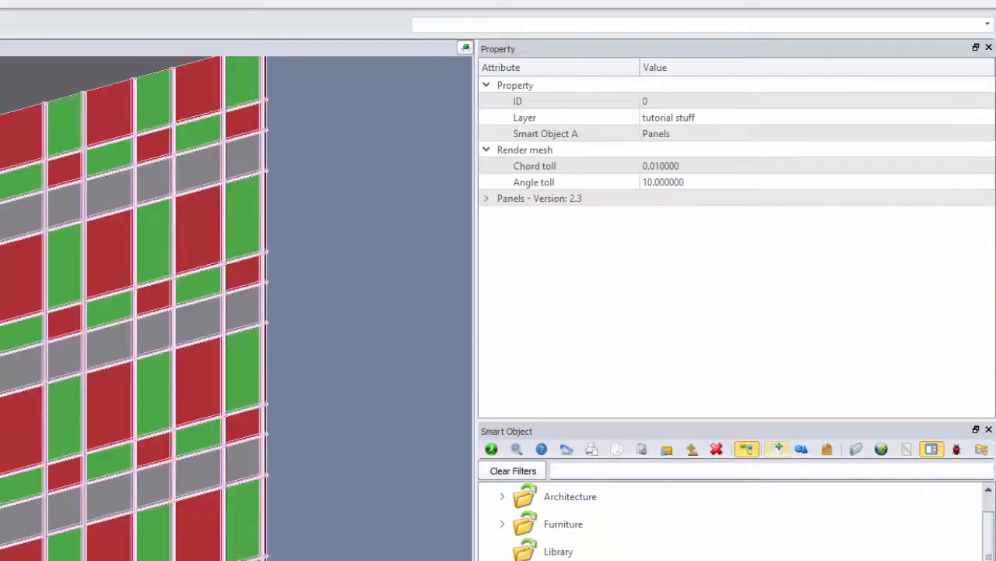
click(486, 199)
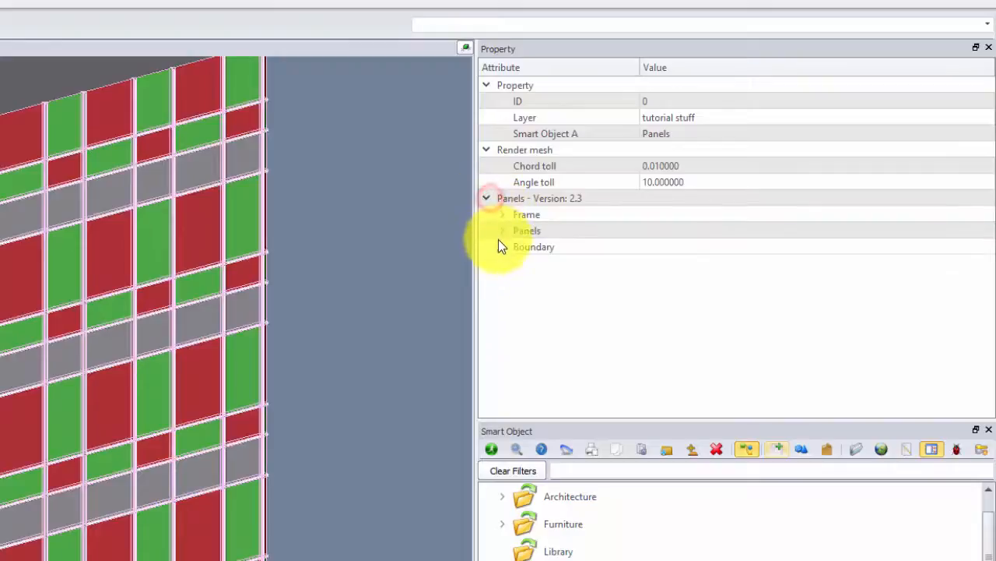
click(501, 230)
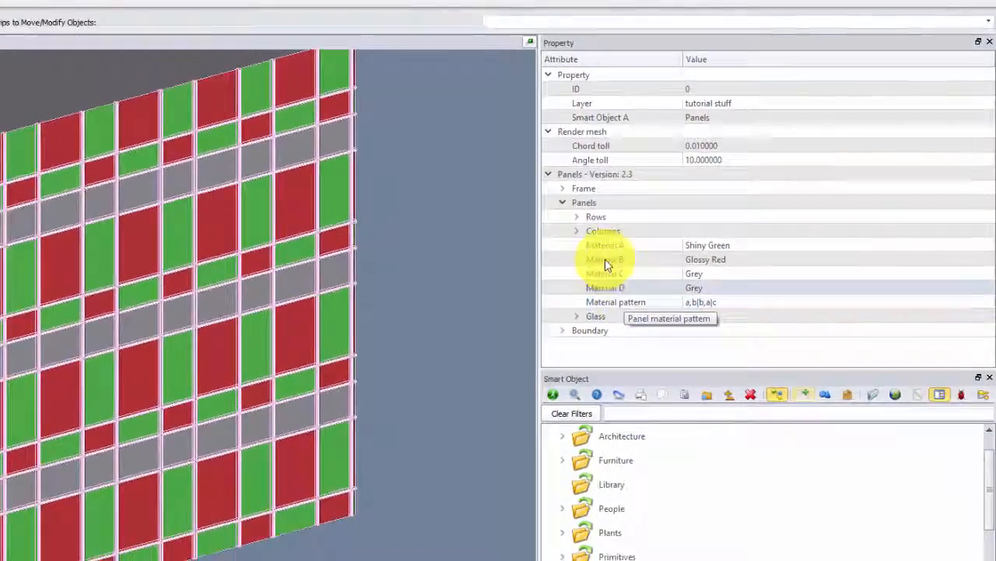
click(519, 247)
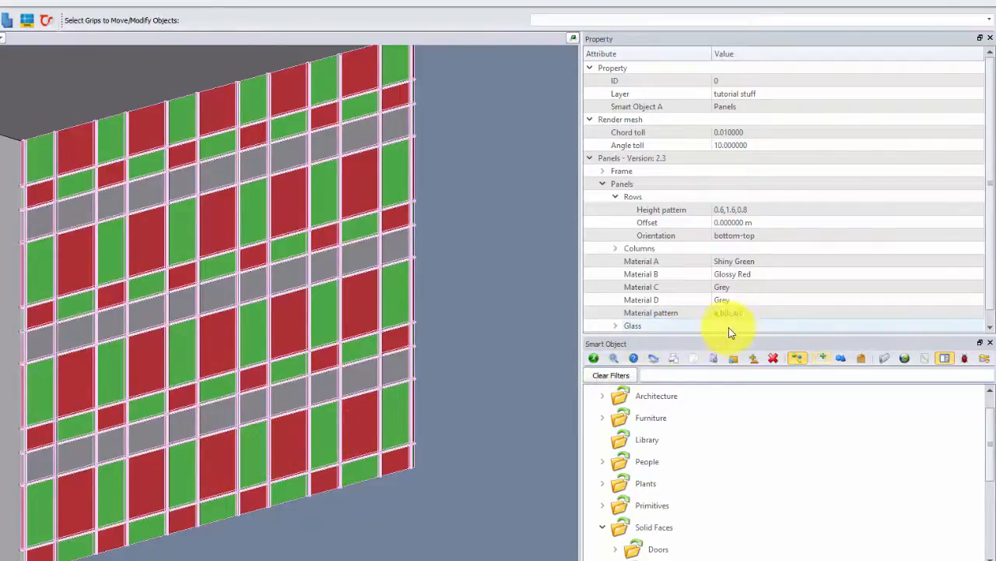
click(744, 315)
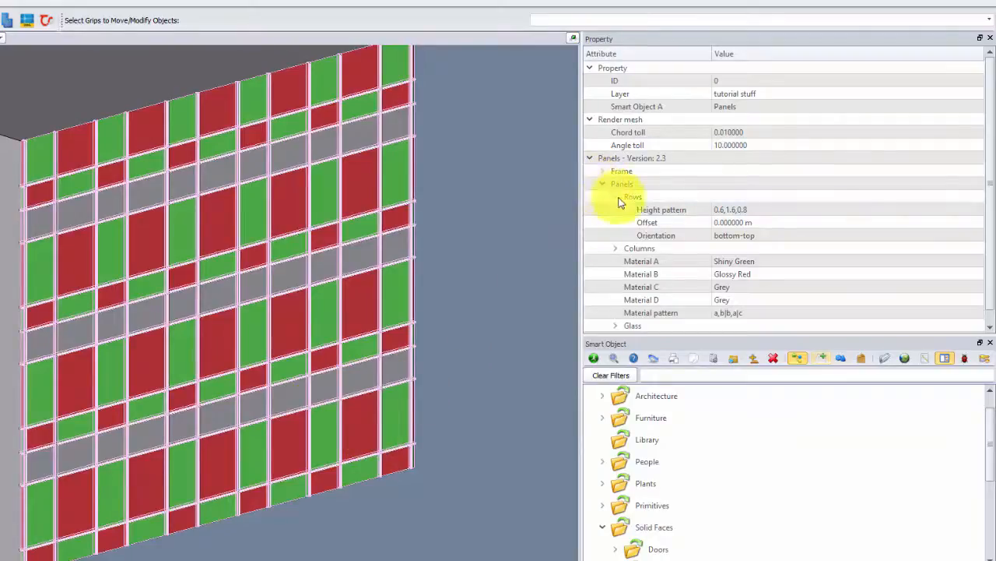
click(743, 234)
click(743, 234)
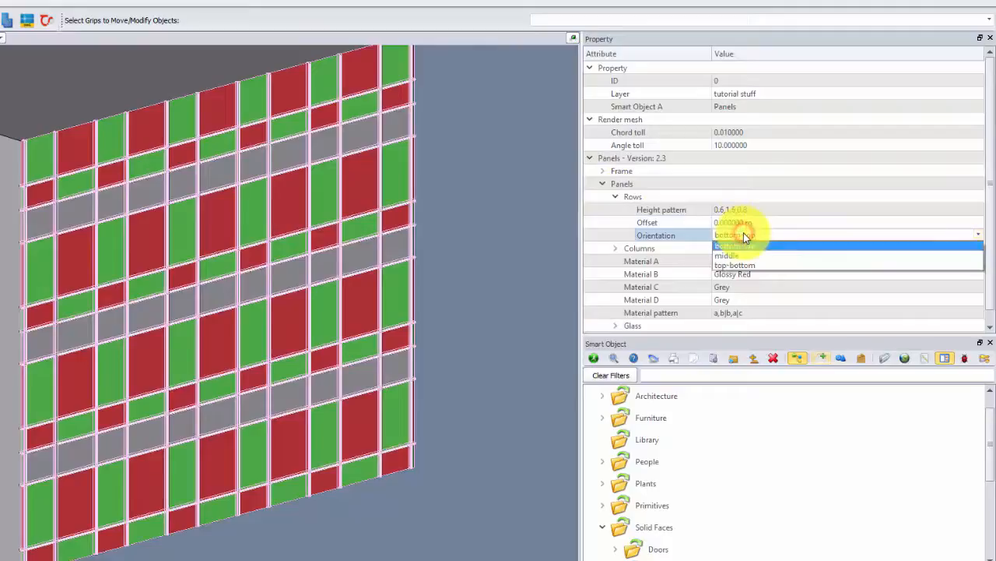
click(732, 265)
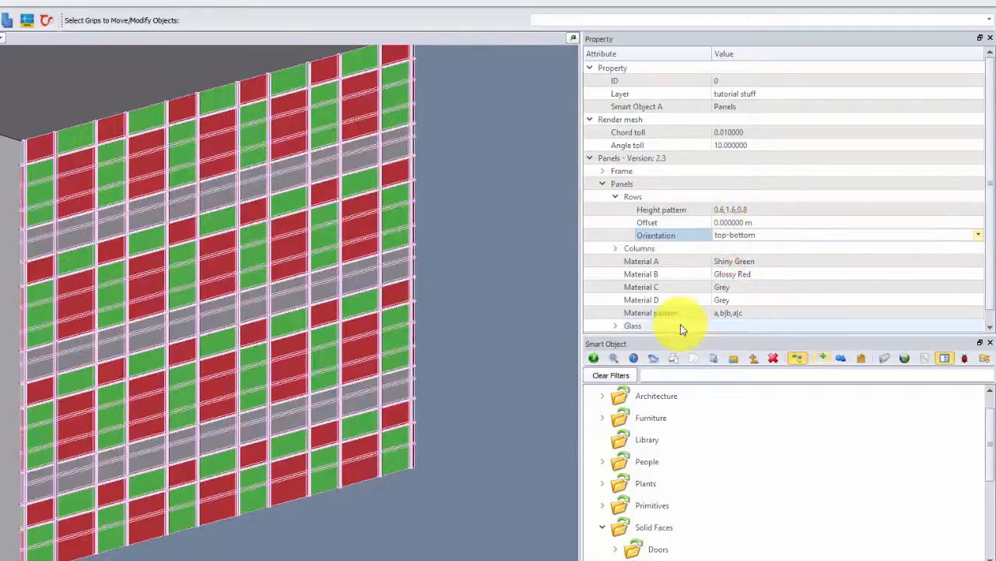
click(520, 334)
middle_drag(475, 345, 477, 367)
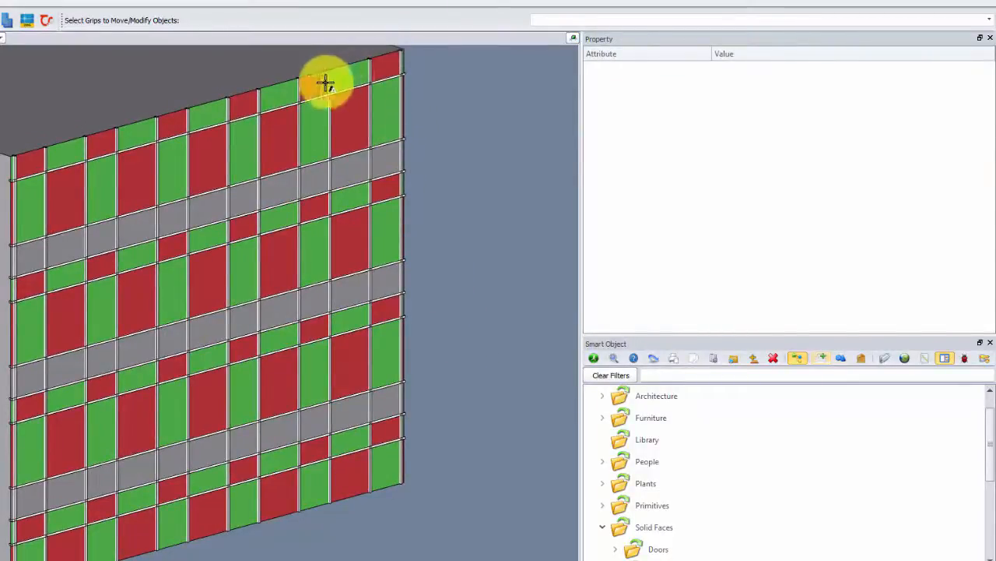
Reselect the panels and set the orientation of their rows to middle
click(276, 239)
click(592, 159)
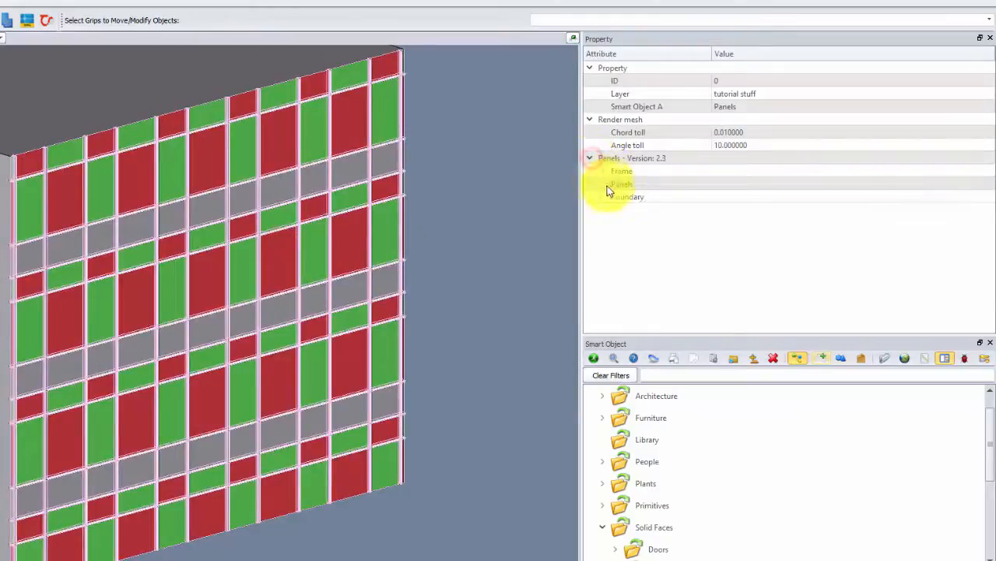
click(602, 183)
click(620, 198)
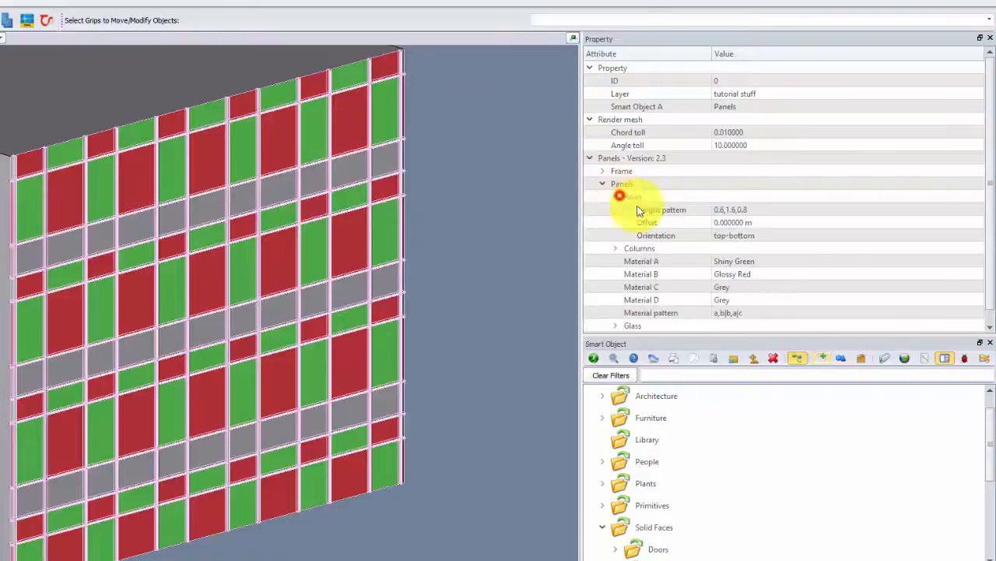
click(750, 235)
click(750, 237)
click(736, 255)
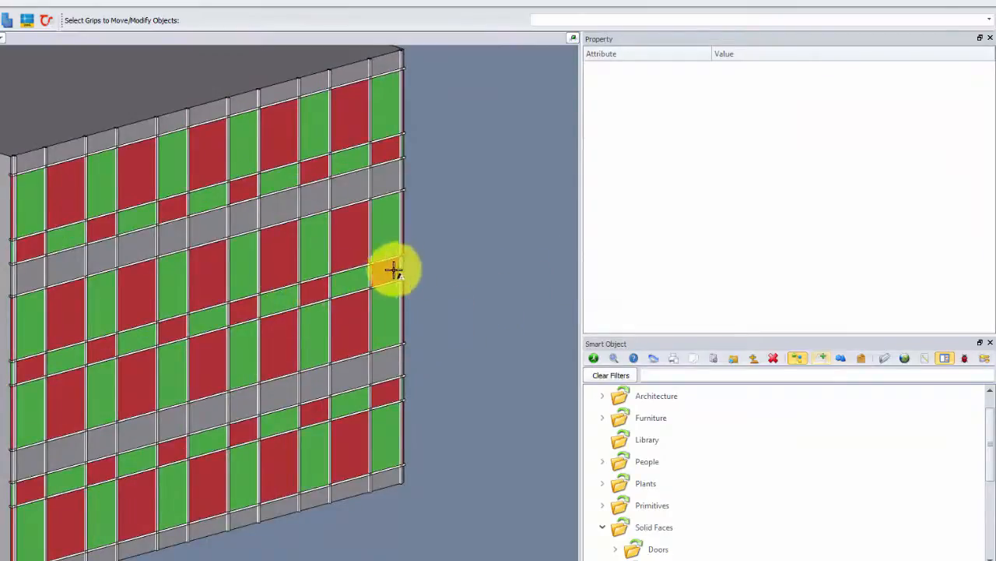
Reselect the panels and set their Material A to Stainless
click(362, 271)
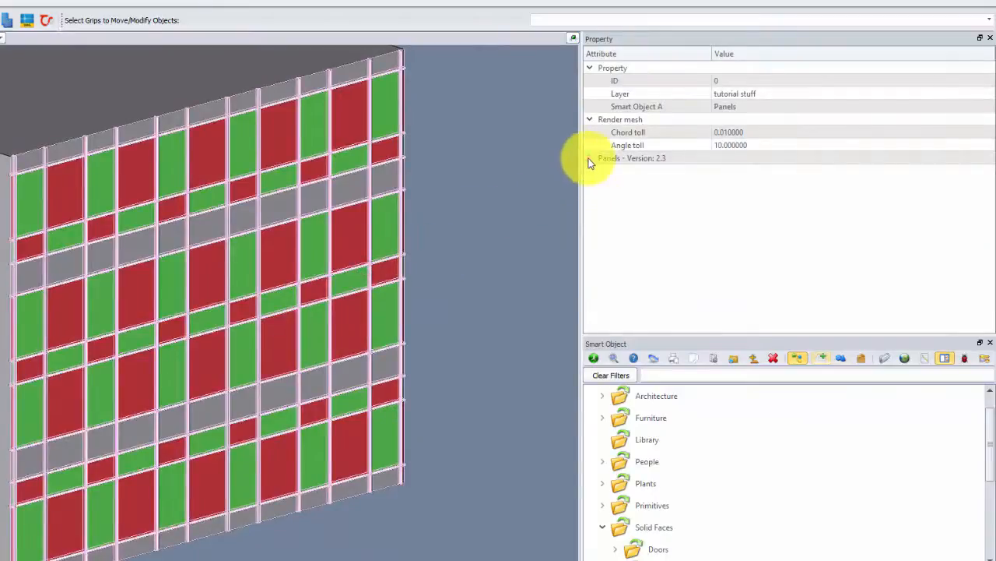
click(588, 158)
click(605, 183)
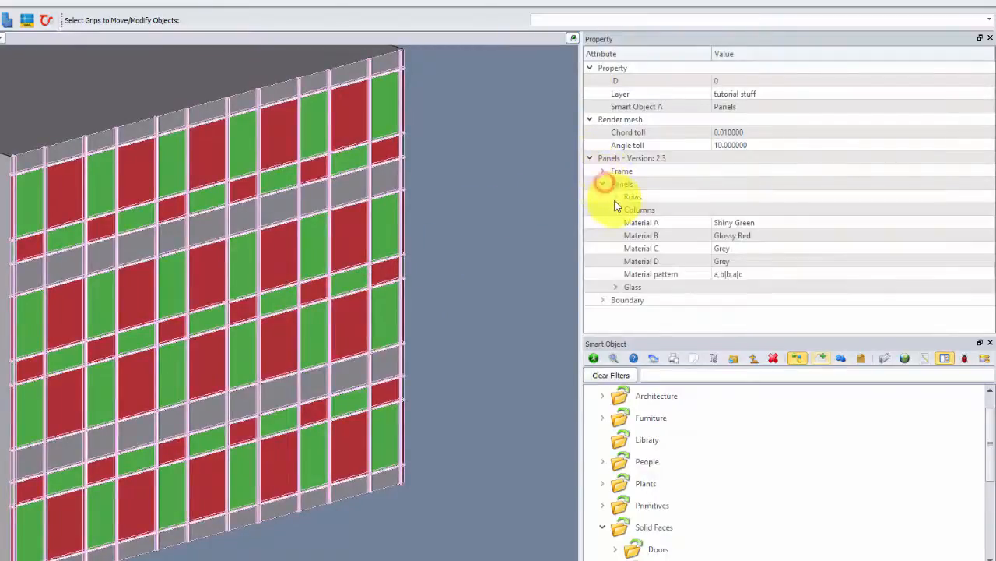
click(615, 196)
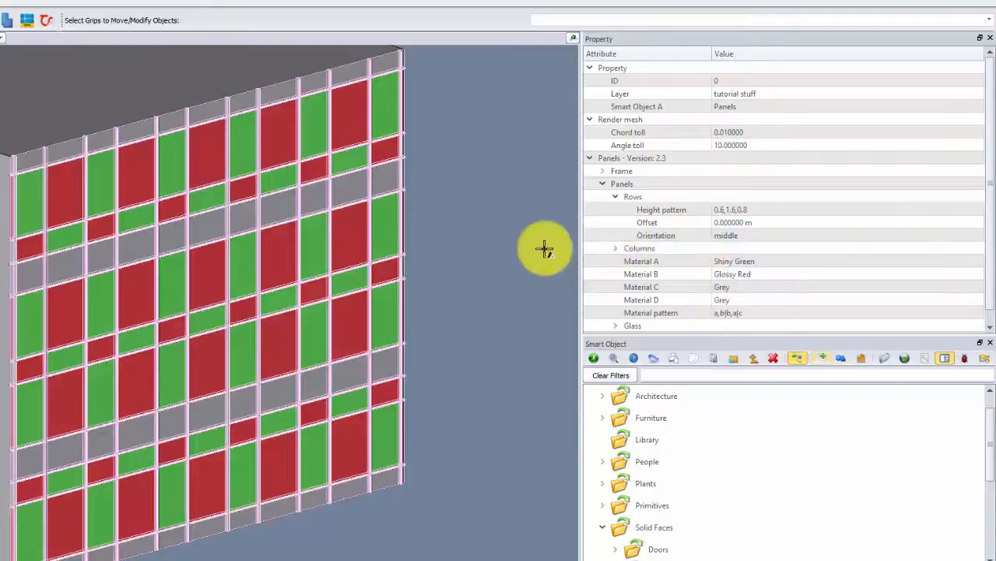
click(745, 267)
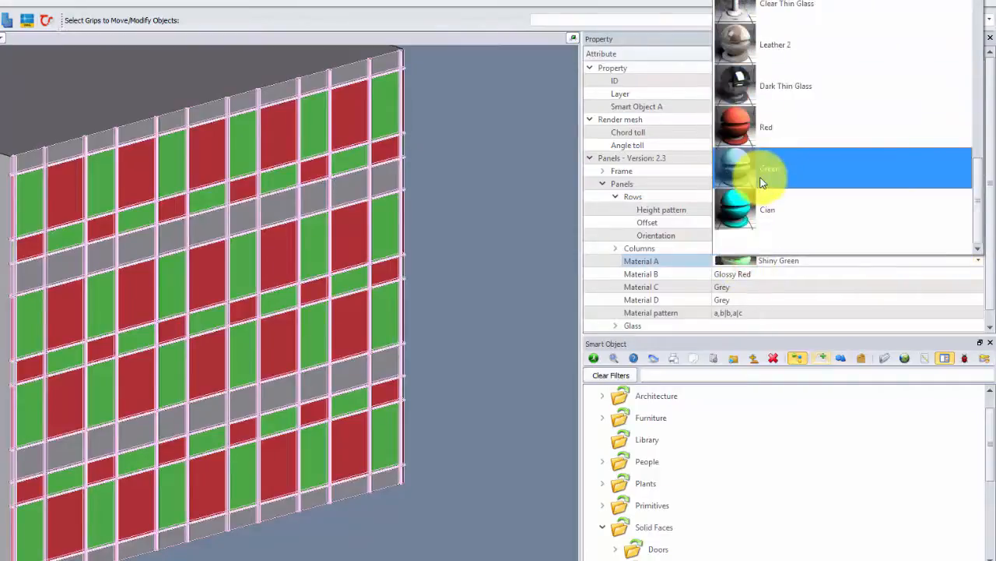
scroll(763, 169, up, 2)
click(752, 82)
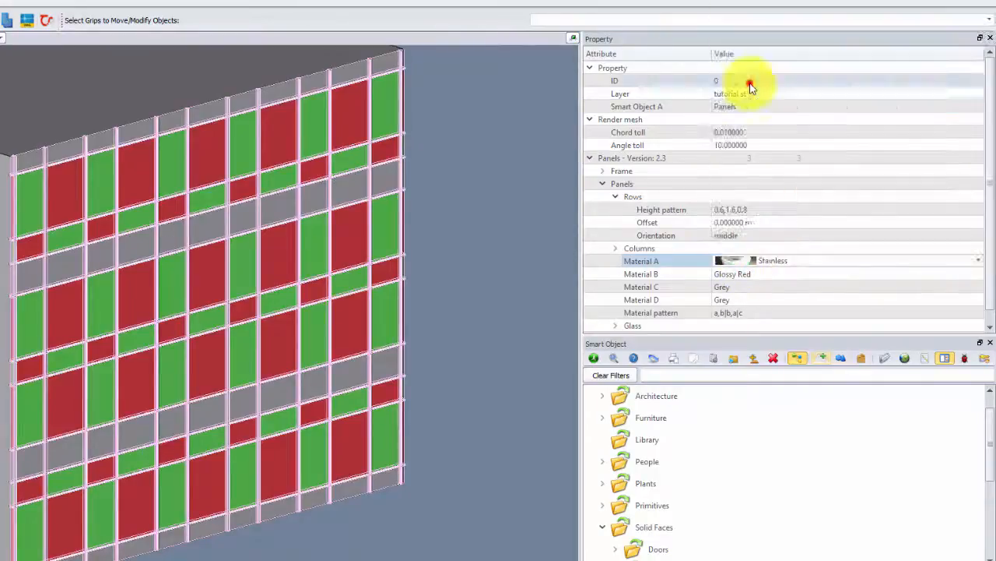
Set the panels' Material B to Shiny Blue
click(741, 277)
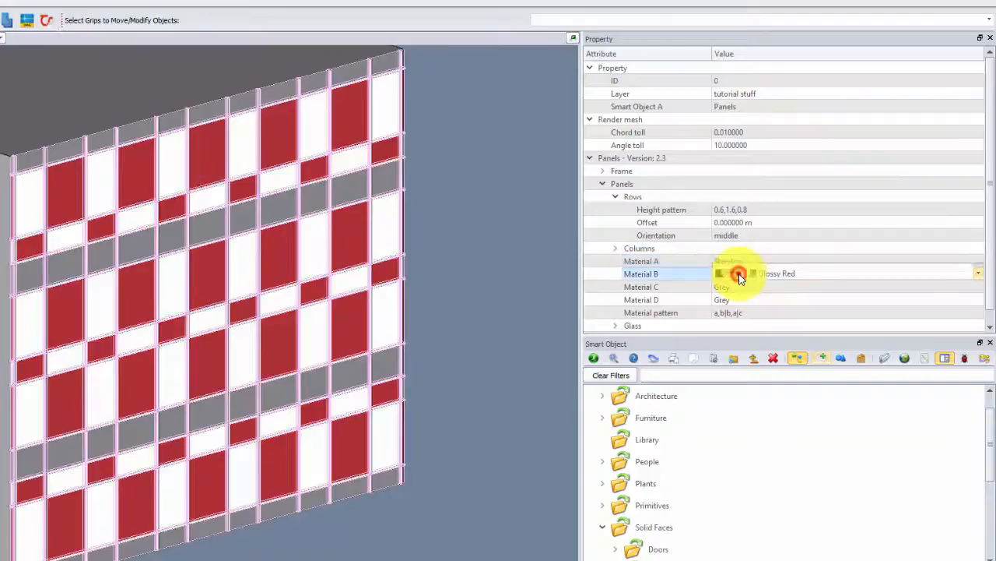
scroll(774, 139, down, 3)
scroll(771, 152, up, 3)
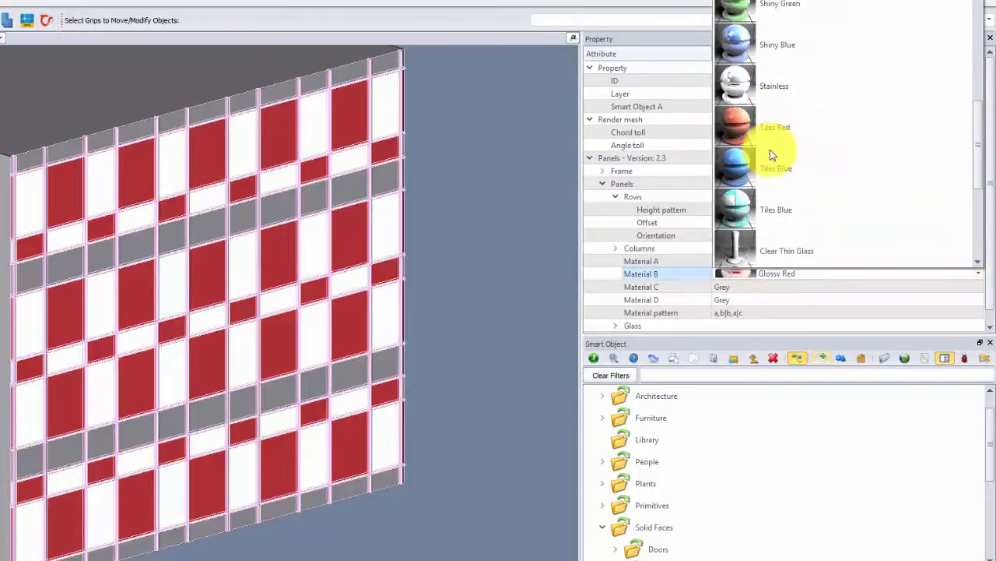
click(747, 40)
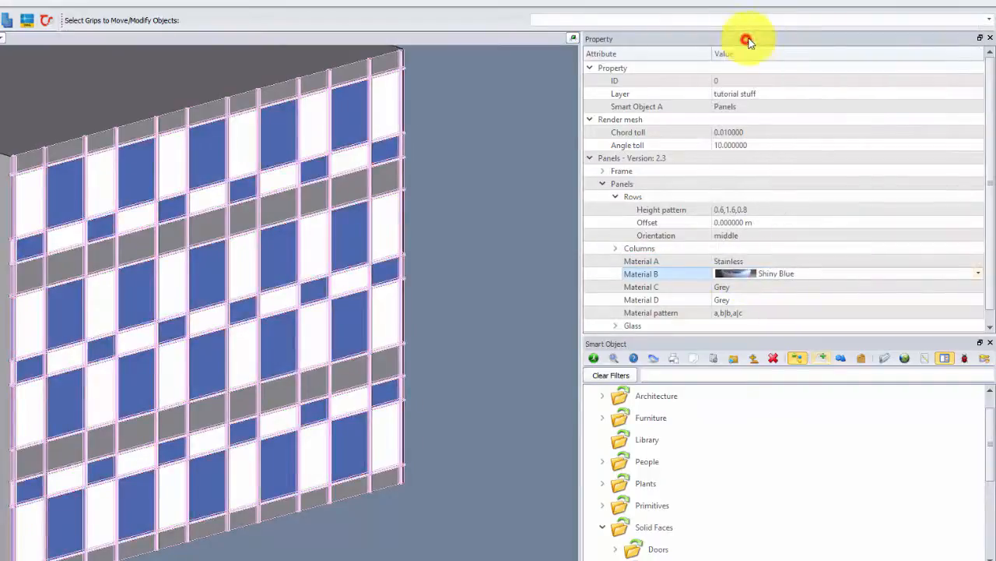
Set the panels' Material C to Dark Thin Glass and the orientation of their rows to bottom-top
click(747, 286)
scroll(775, 218, up, 5)
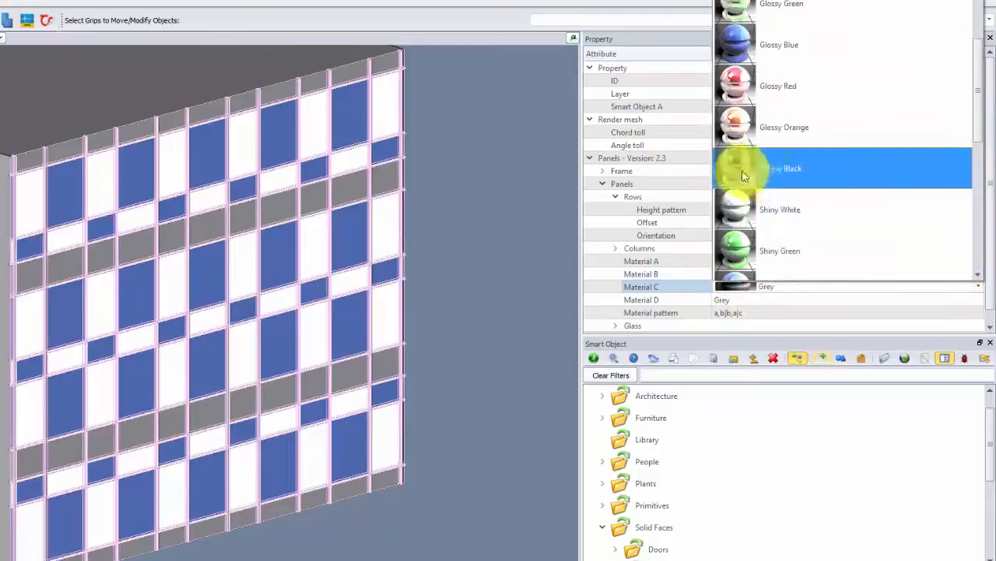
scroll(744, 170, down, 6)
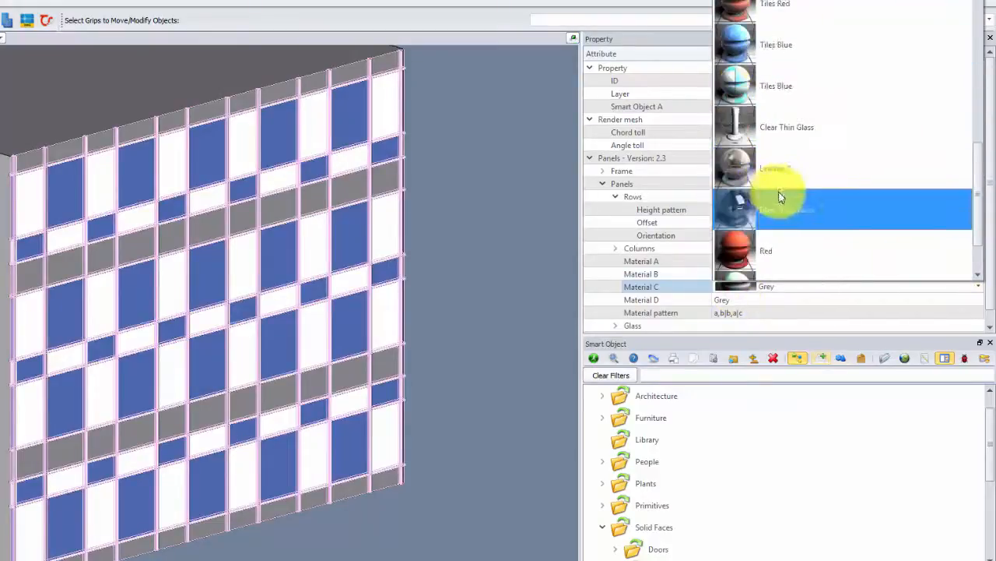
click(741, 122)
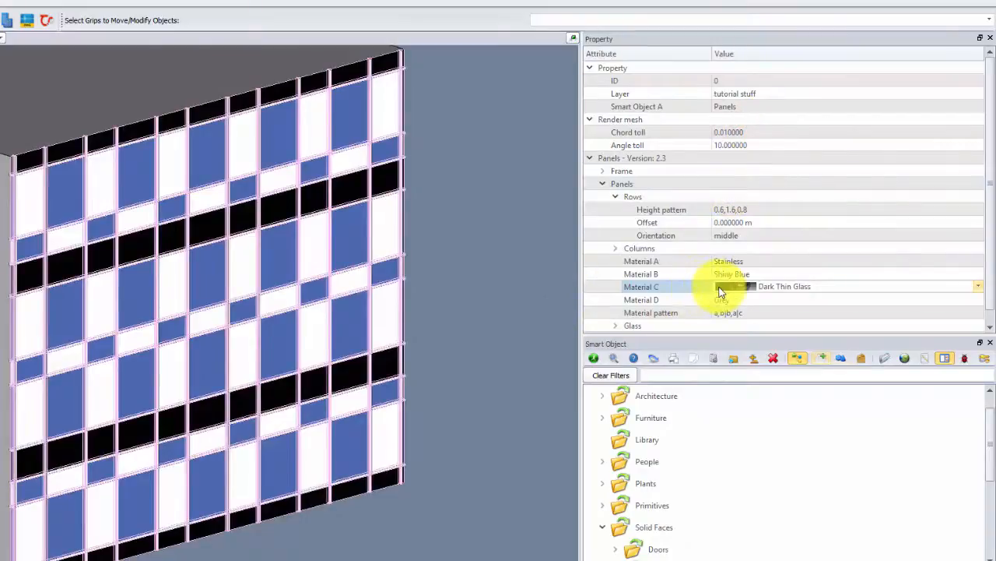
click(739, 235)
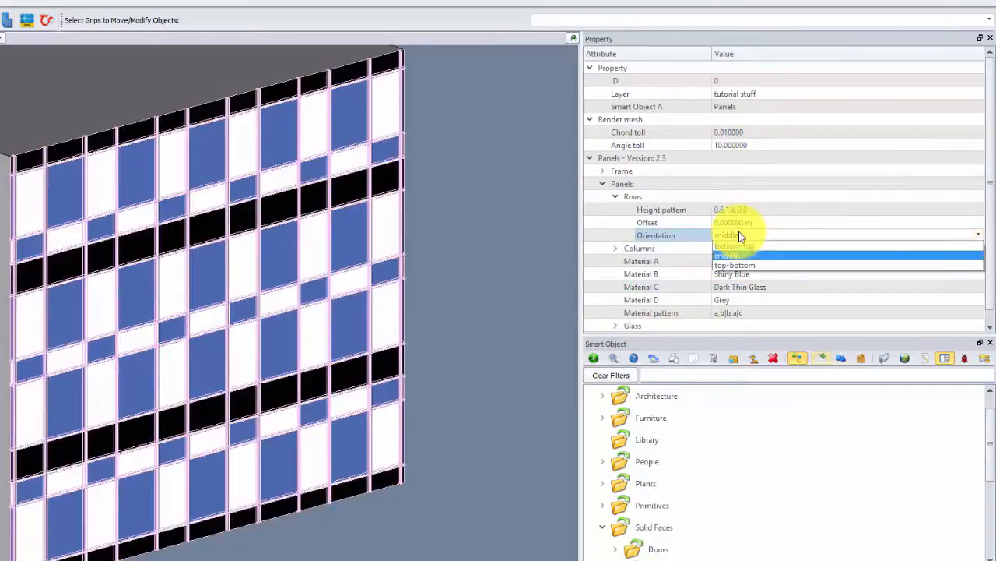
click(732, 252)
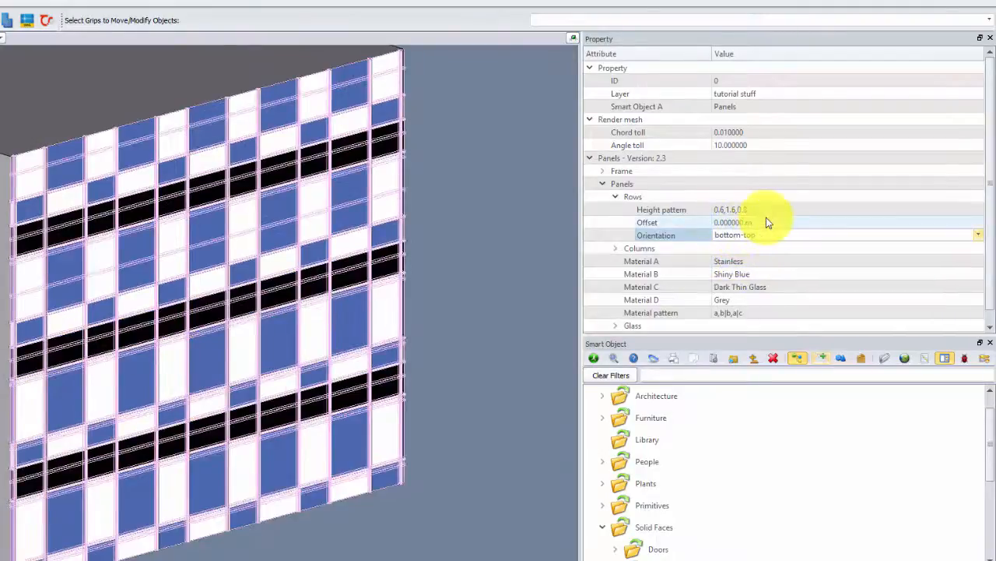
Set the panels' material pattern to b|c|b and deselect the panels
click(735, 312)
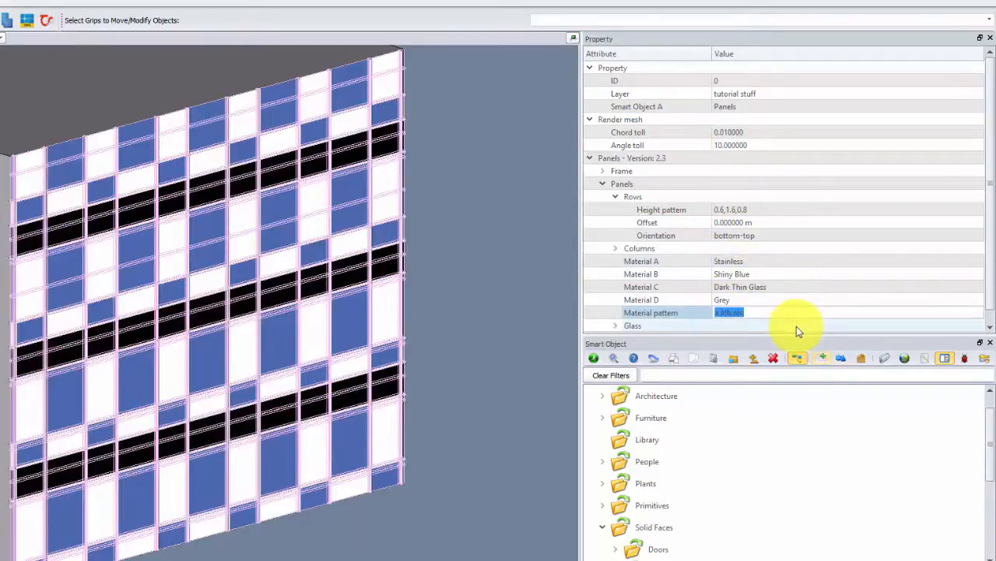
text(b)
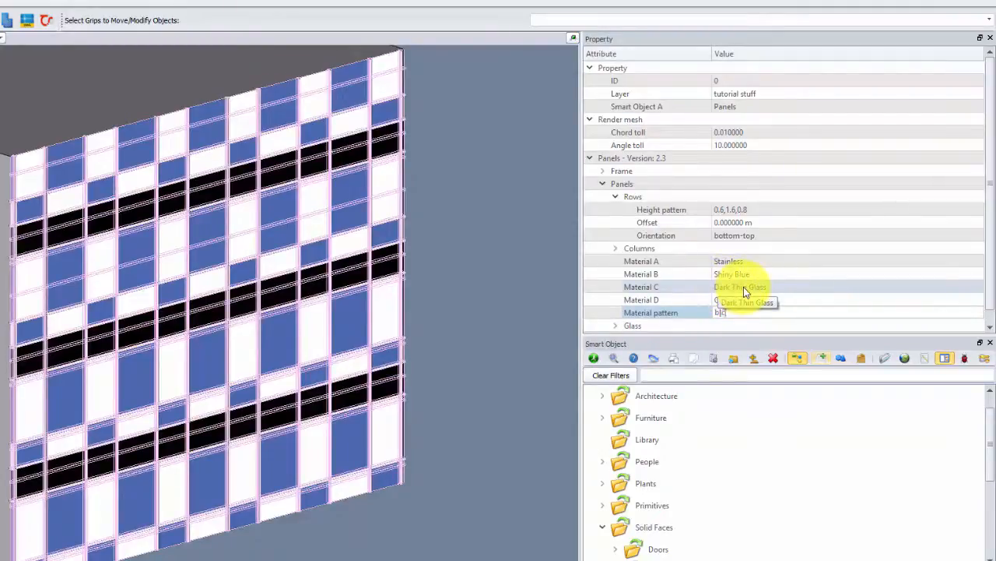
text(|c)
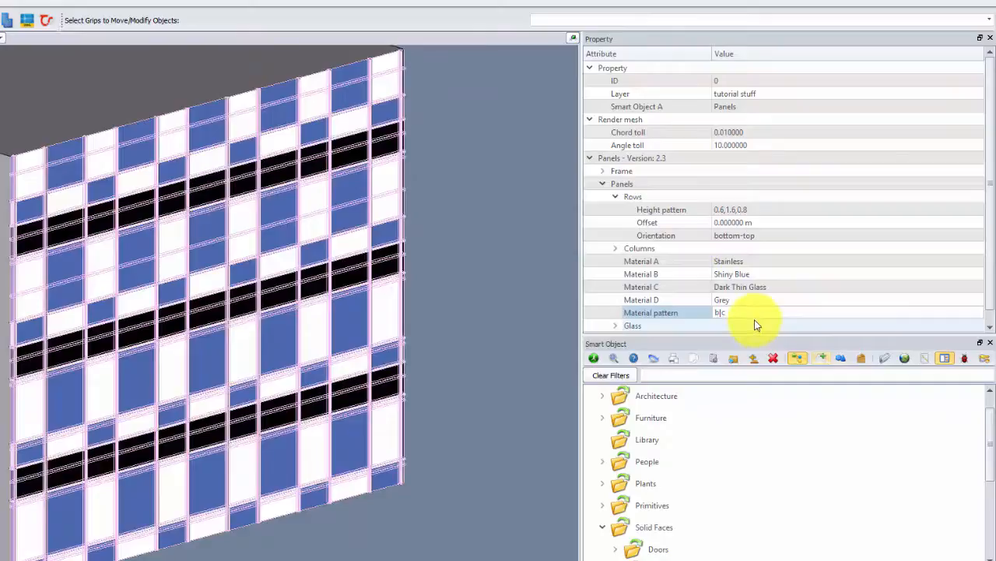
text(|b)
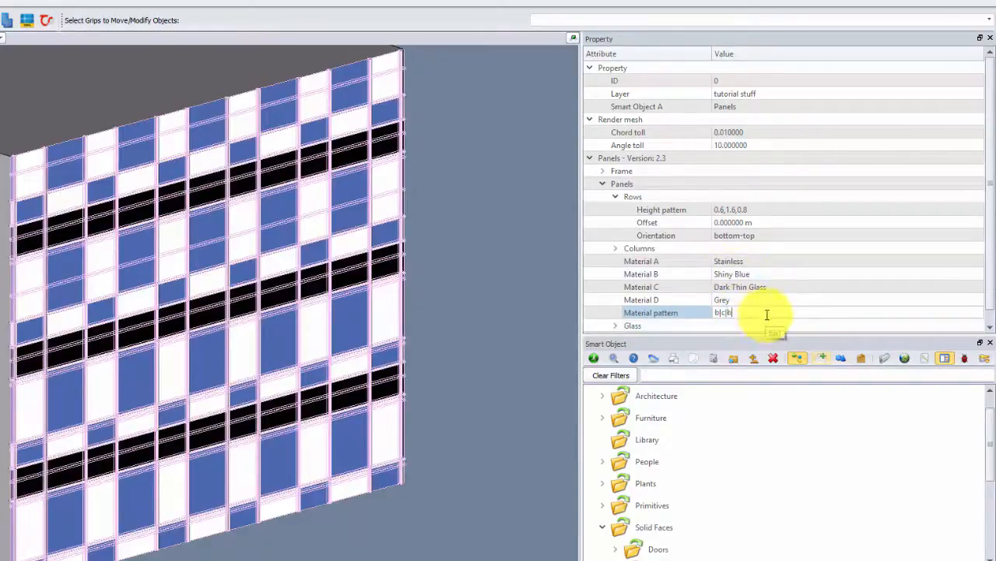
click(750, 301)
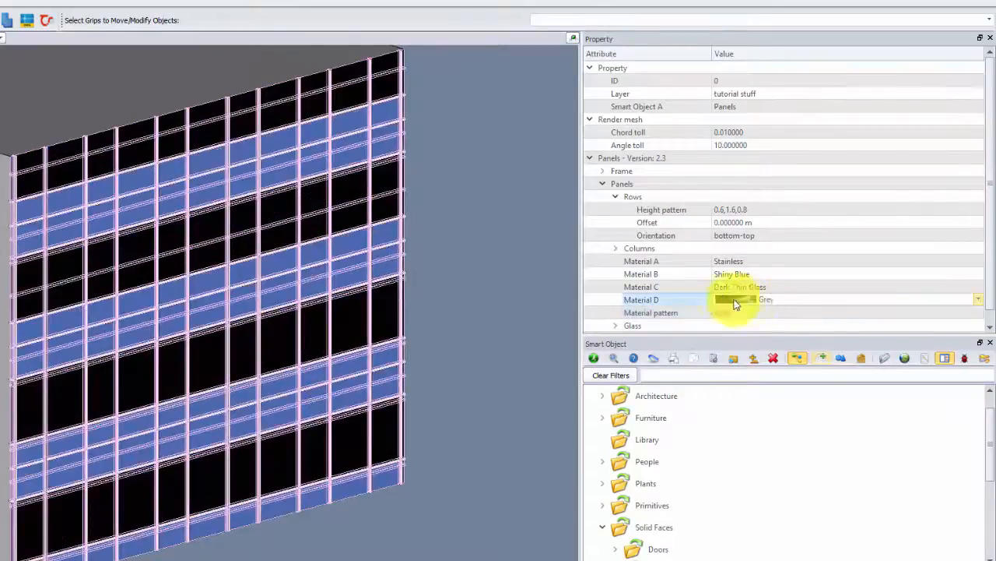
click(505, 343)
scroll(333, 392, down, 1)
mouse_move(312, 391)
middle_down()
mouse_move(322, 392)
mouse_move(316, 383)
middle_up()
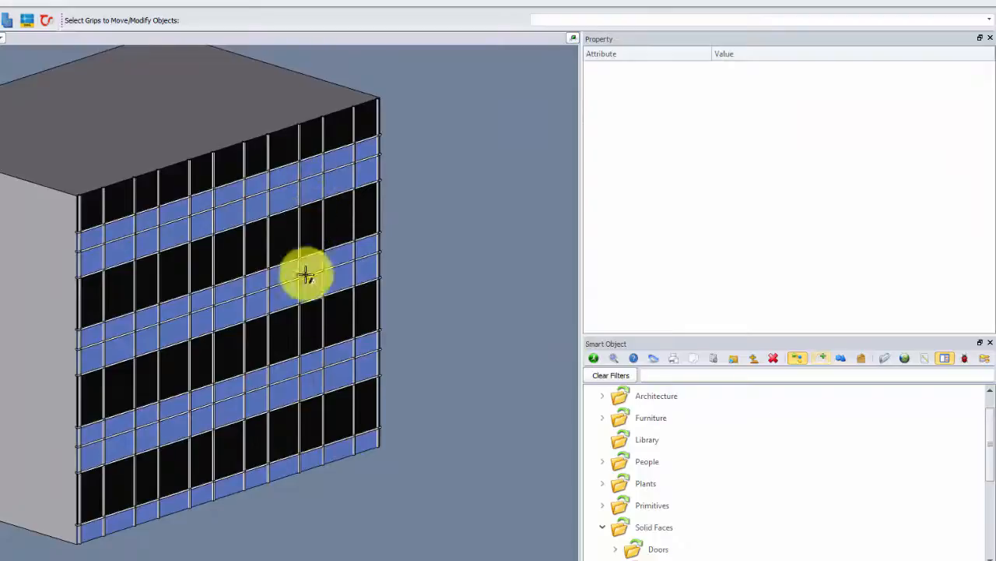
scroll(334, 356, down, 2)
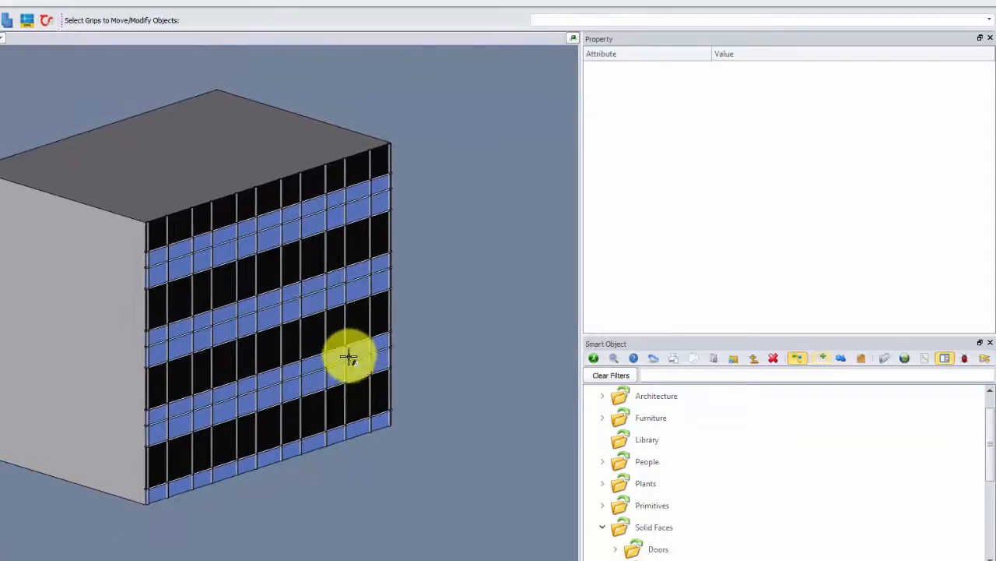
scroll(330, 382, up, 2)
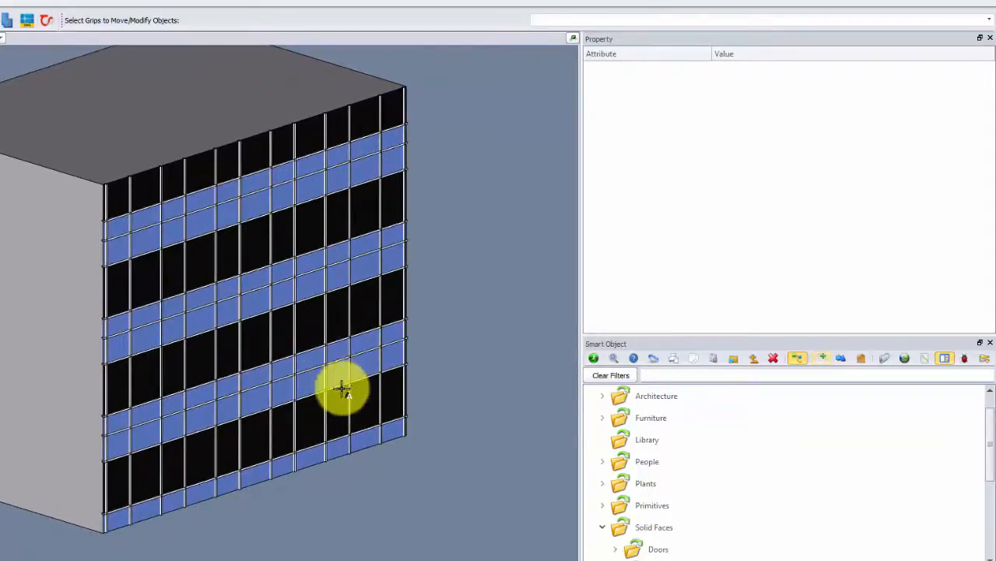
Select the finished panels and apply the Panels smart object with their settings to the box's adjacent bare side face
click(312, 289)
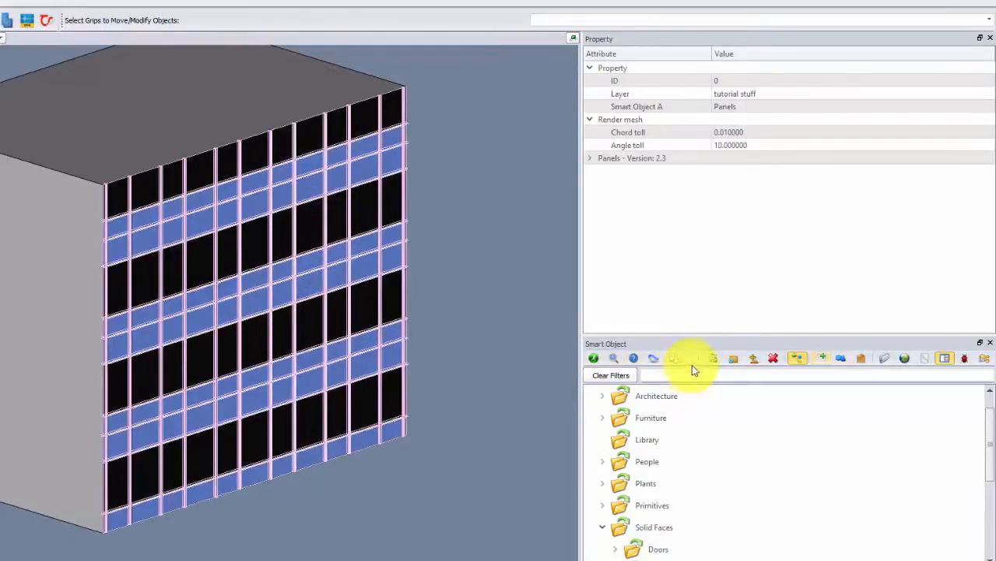
scroll(667, 467, down, 5)
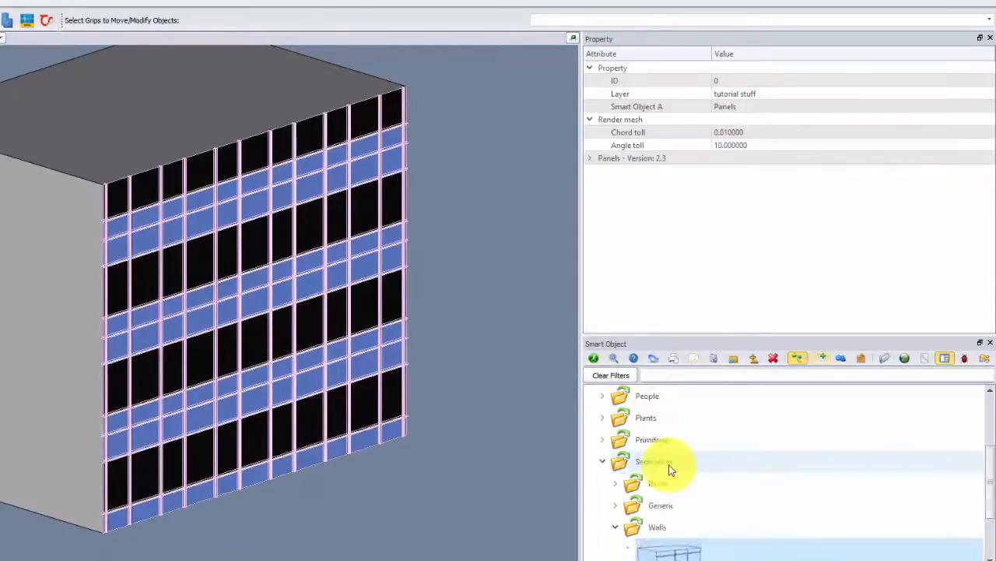
drag(667, 501, 45, 382)
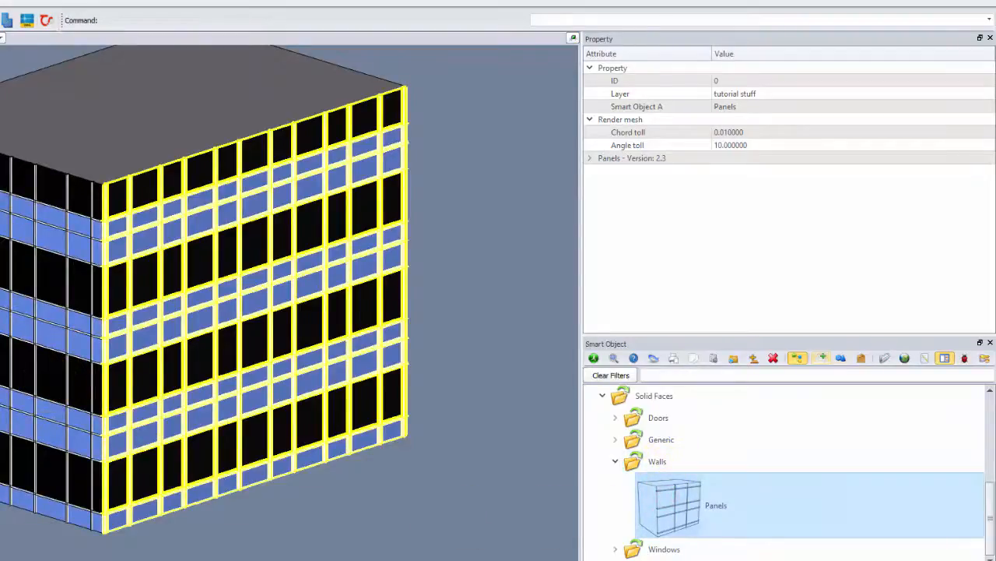
key(Escape)
scroll(76, 356, down, 1)
middle_drag(78, 343, 100, 361)
scroll(99, 364, up, 1)
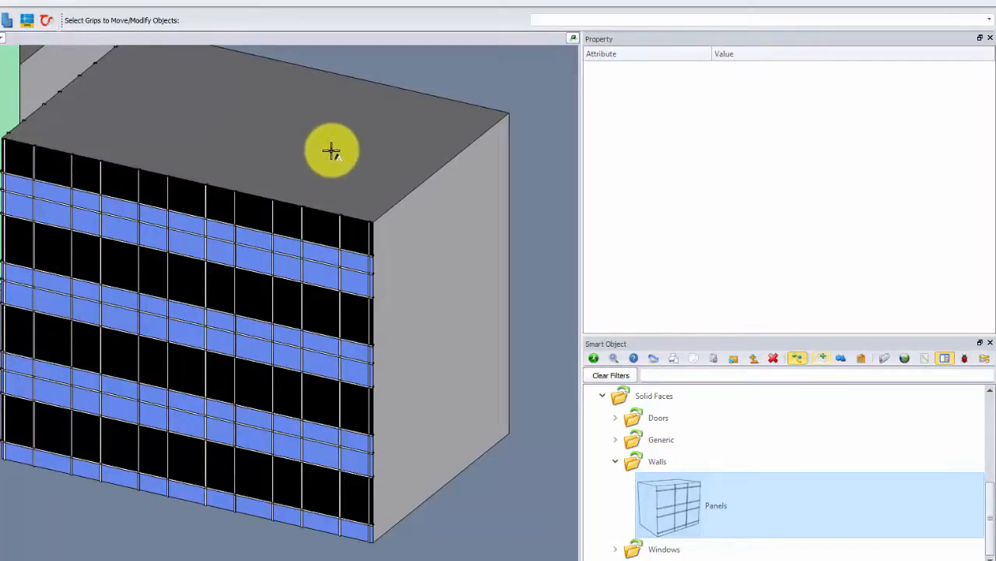
Draw an arc on the box's roof from the middle of the newly panelled face's upper edge to the adjoining side edge, using the near snap
mouse_move(203, 384)
middle_down()
mouse_move(174, 412)
mouse_move(203, 390)
middle_up()
shift+middle_drag(288, 269, 263, 246)
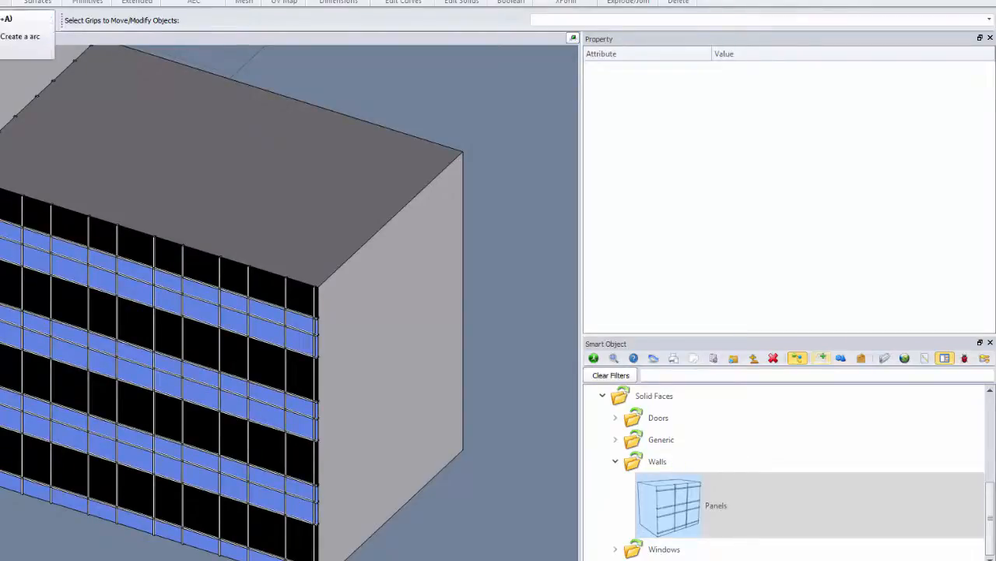
click(8, 1)
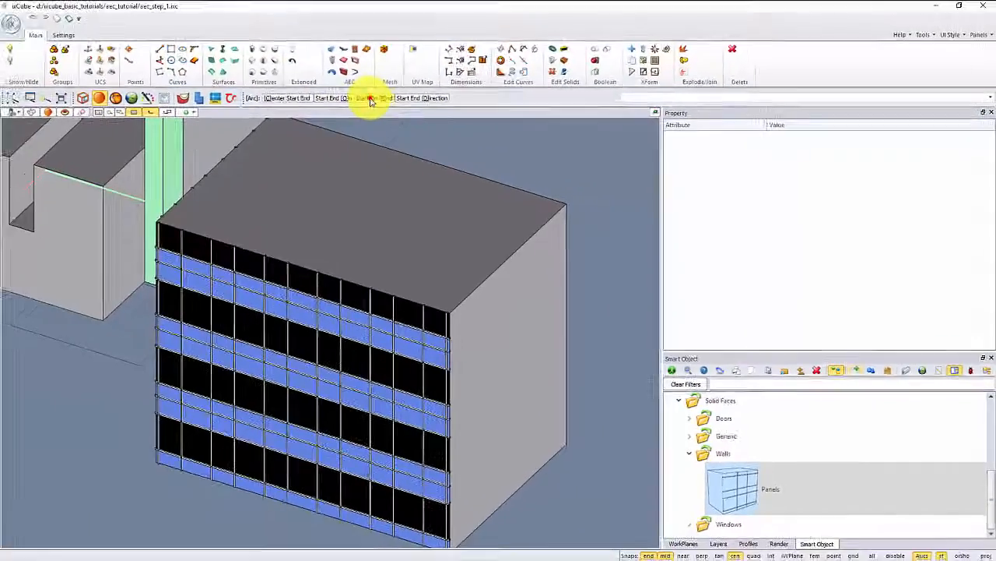
click(220, 21)
scroll(282, 307, up, 5)
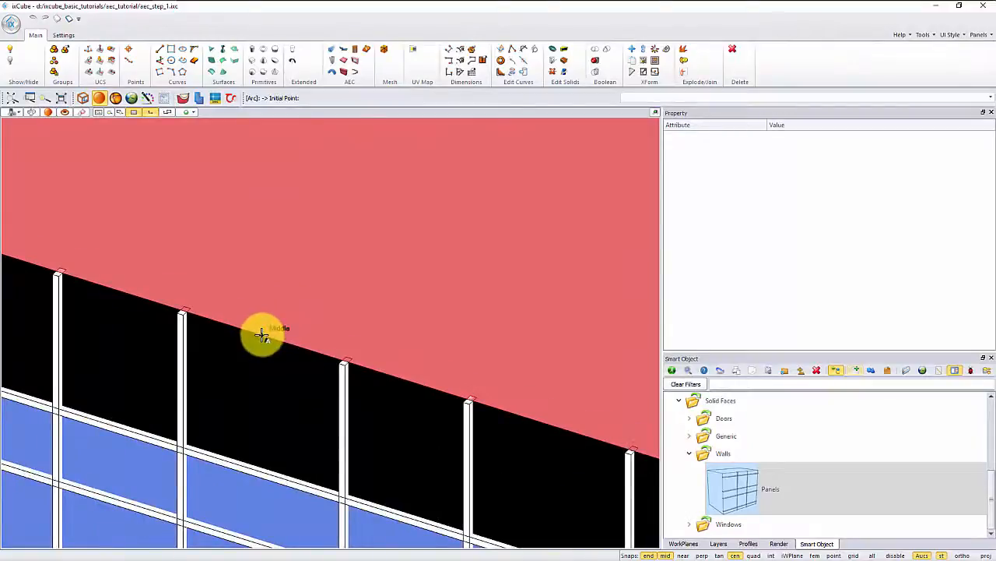
click(263, 335)
scroll(226, 300, down, 4)
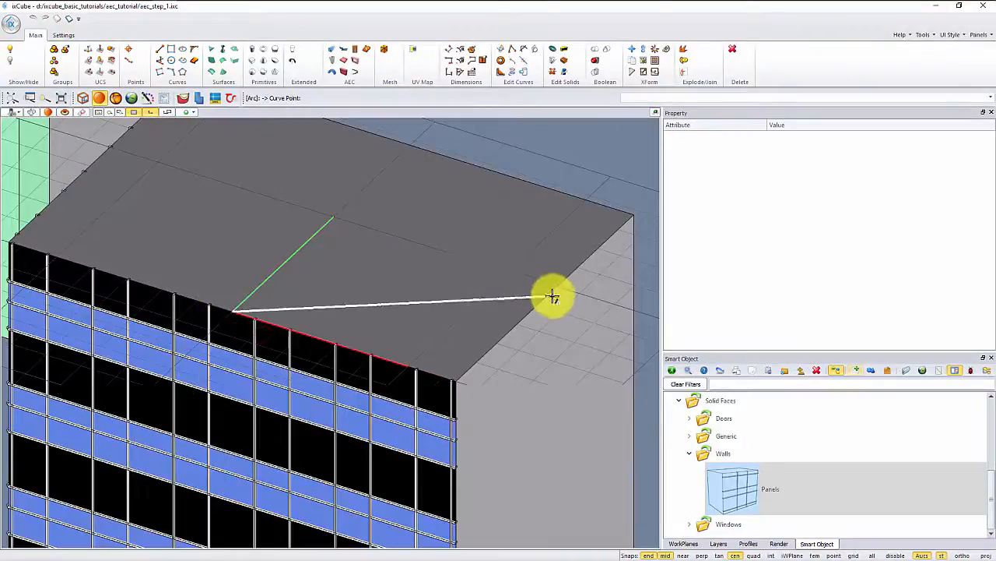
click(682, 555)
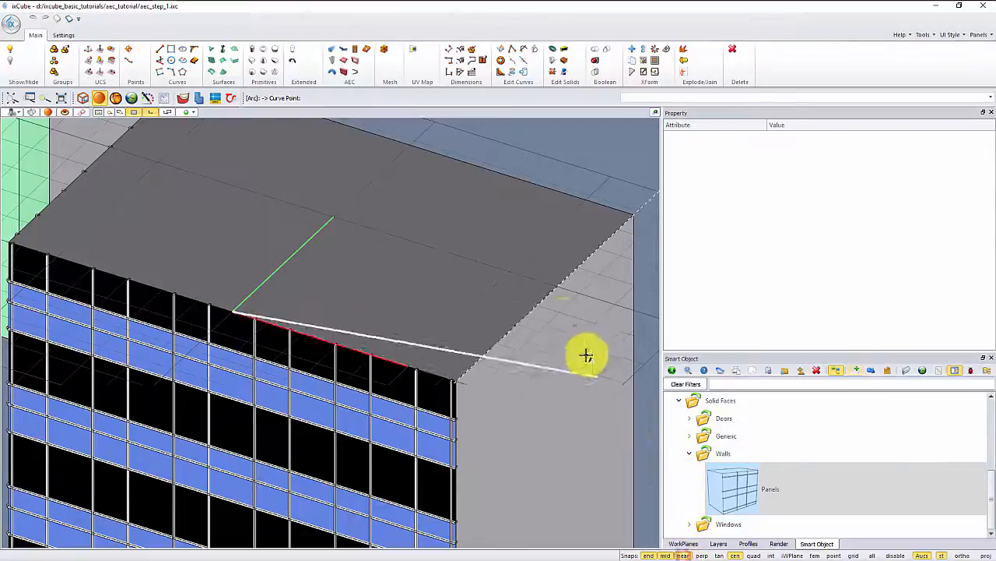
click(551, 291)
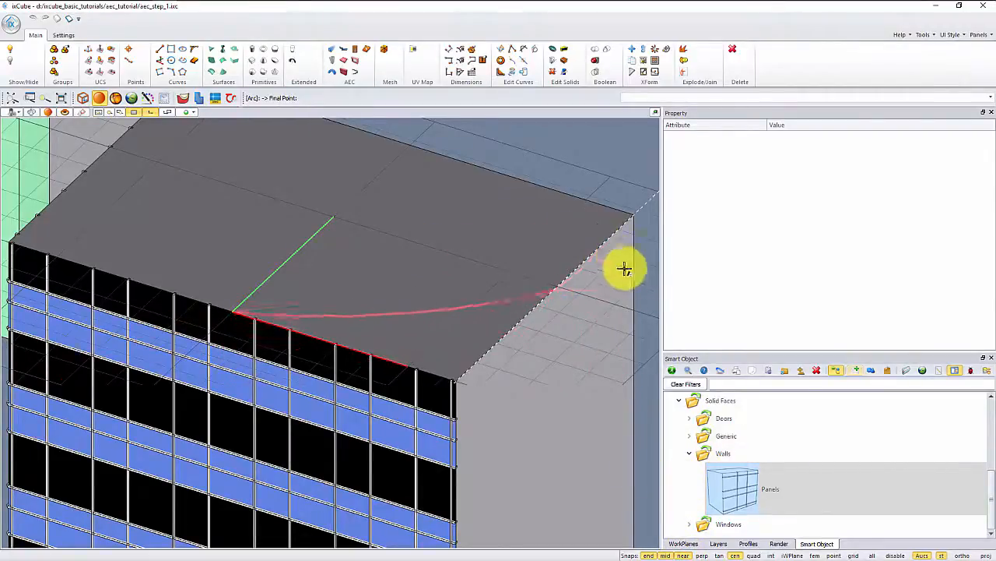
click(601, 332)
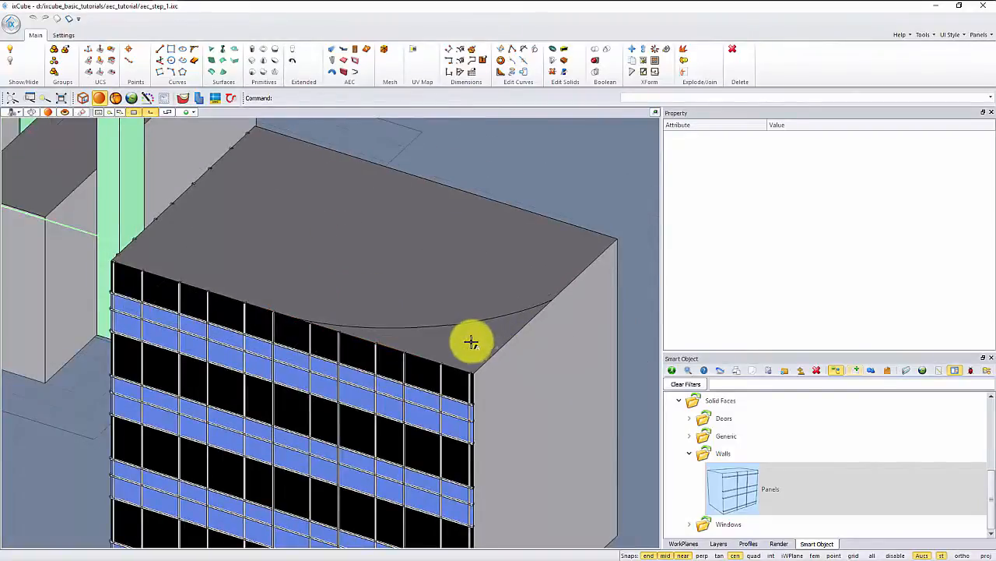
Push the roof corner region cut off by the arc down to a panel joint on the box's corner edge
click(470, 342)
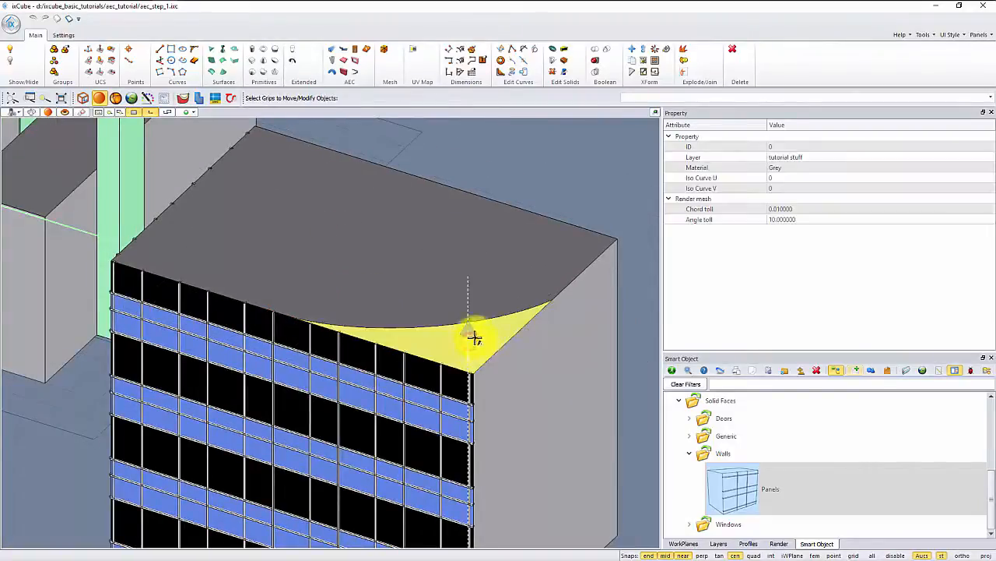
click(471, 333)
middle_drag(505, 420, 502, 285)
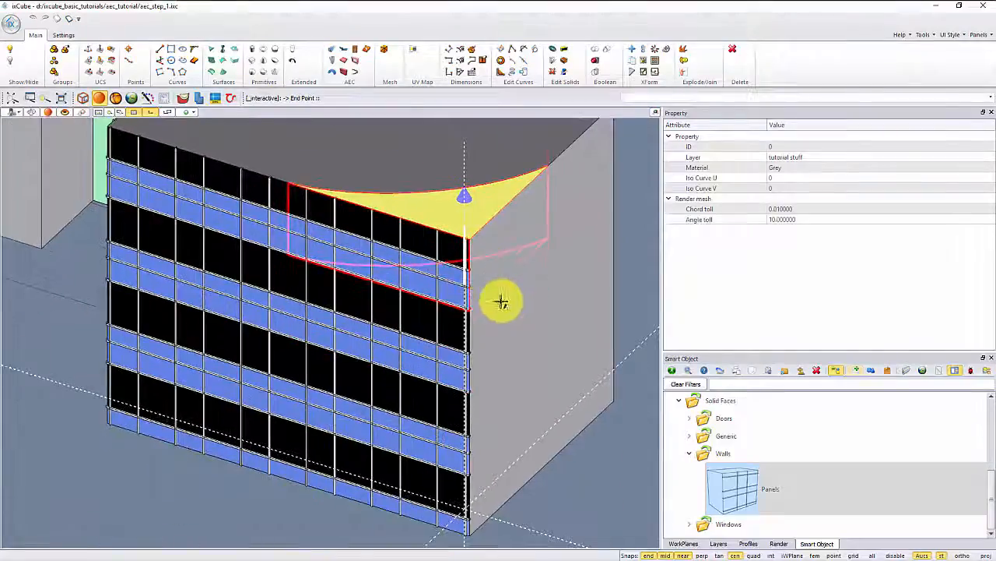
scroll(477, 335, up, 3)
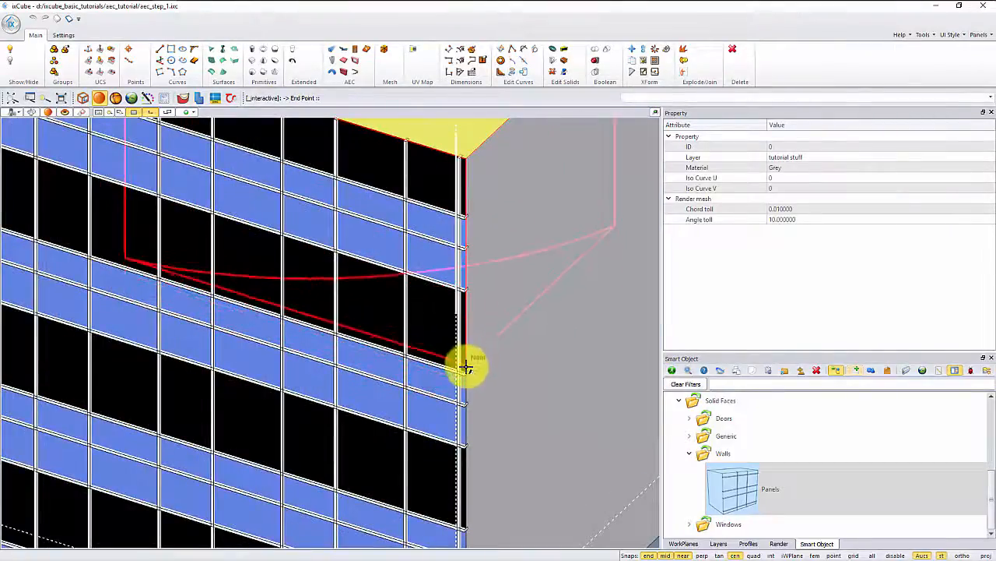
click(468, 370)
scroll(421, 358, down, 3)
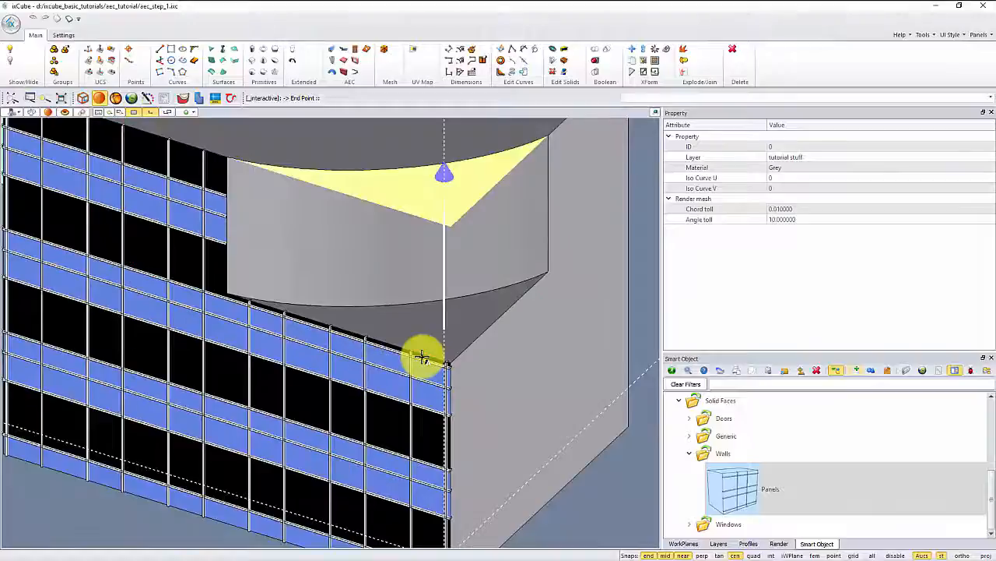
click(580, 456)
scroll(534, 420, down, 2)
middle_drag(454, 411, 475, 395)
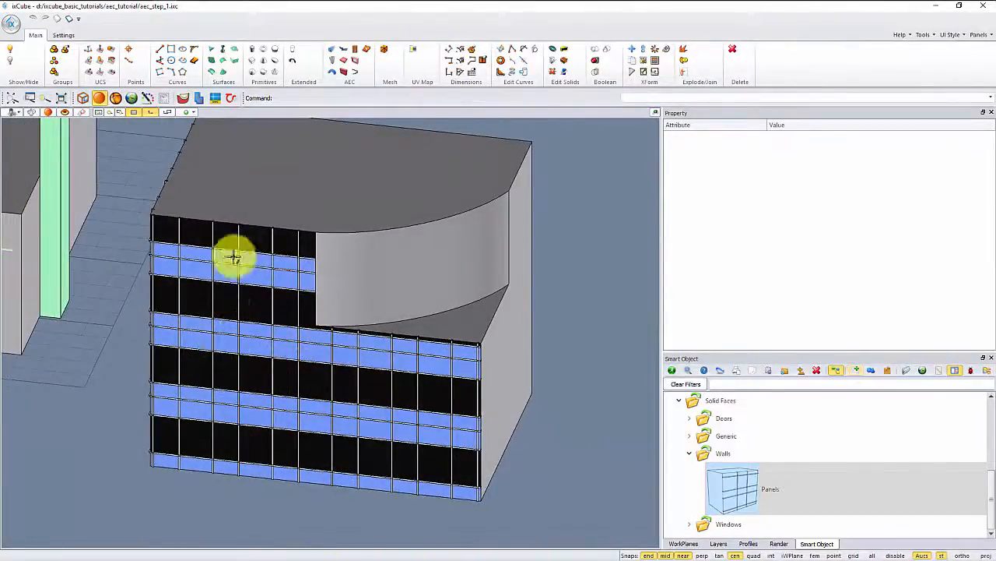
Apply the Panels smart object to the curved face above the recessed corner
middle_drag(278, 385, 302, 329)
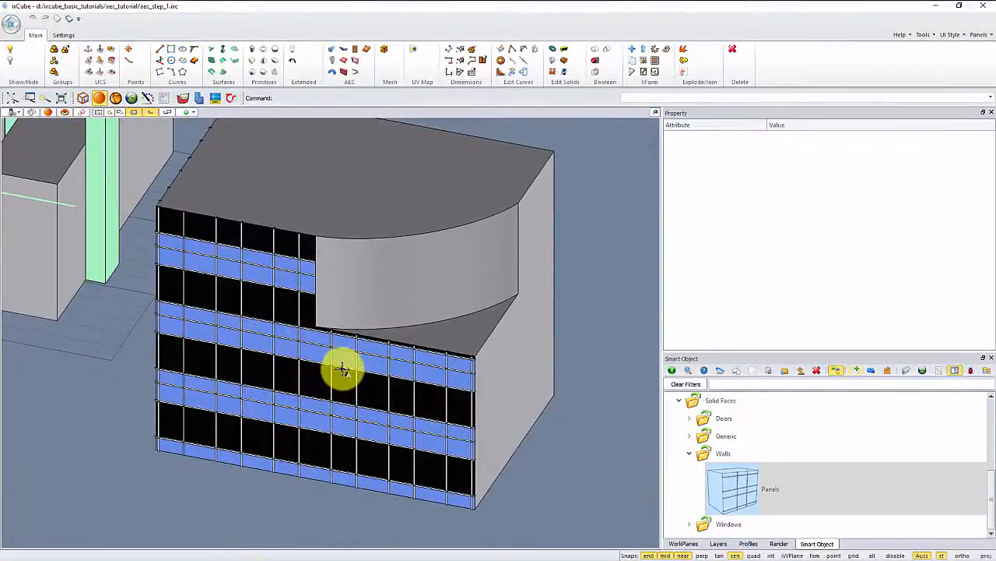
middle_drag(326, 402, 278, 388)
click(723, 492)
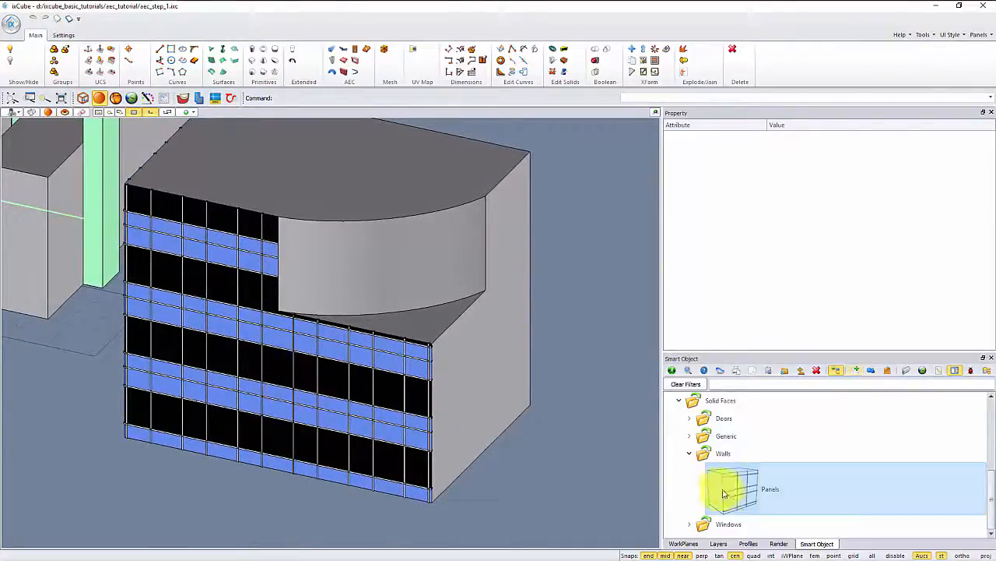
drag(738, 492, 387, 265)
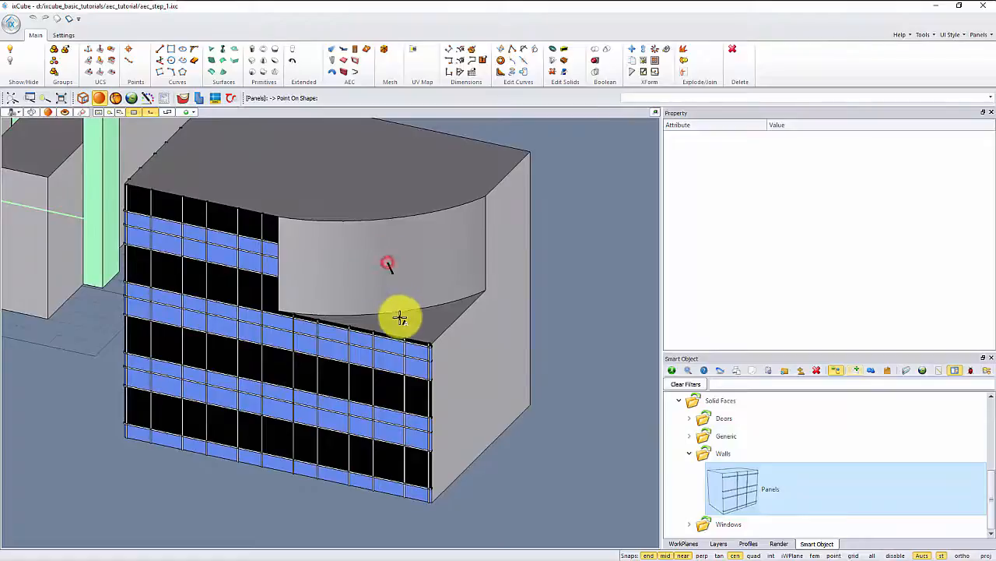
middle_drag(404, 321, 452, 335)
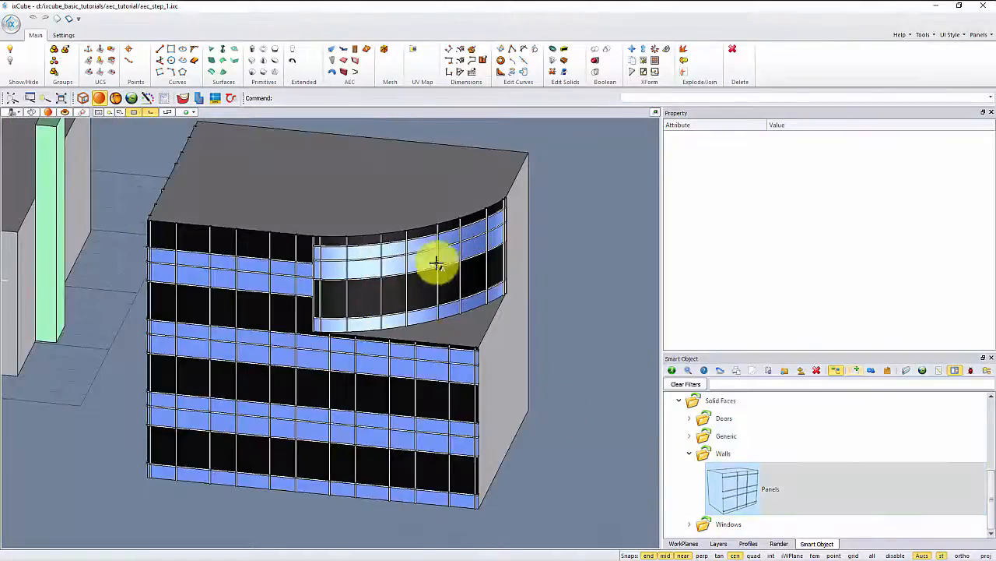
middle_drag(432, 271, 400, 285)
scroll(354, 268, up, 5)
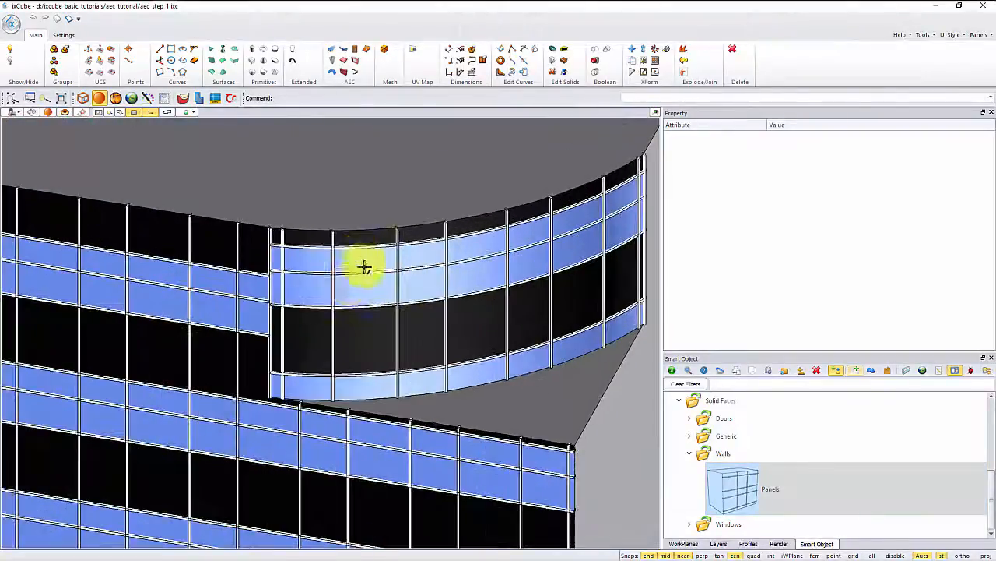
scroll(282, 287, down, 2)
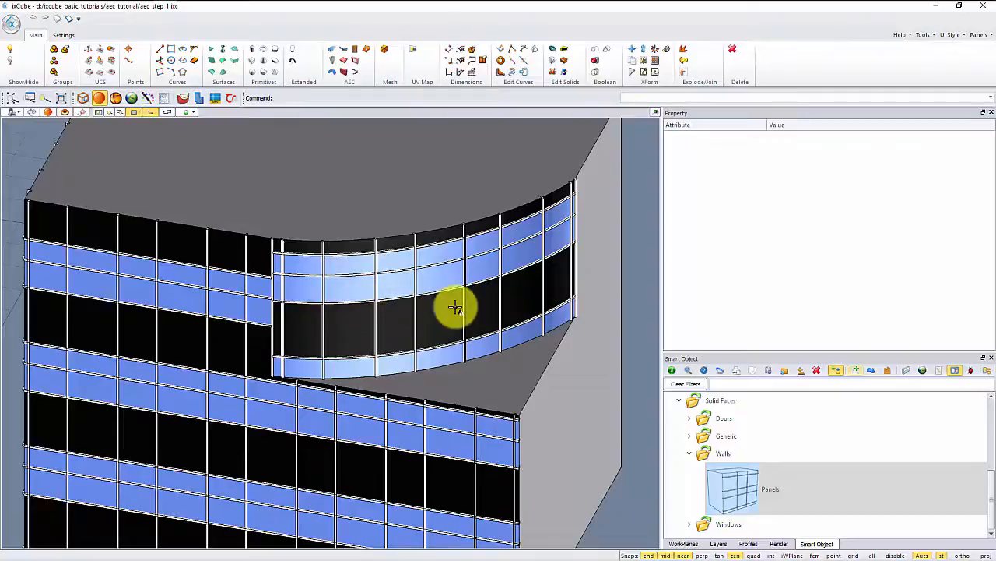
Set the row orientation to top-bottom for the panels on the curved face and on the flat face beside and below it
scroll(450, 308, down, 3)
middle_drag(452, 304, 453, 327)
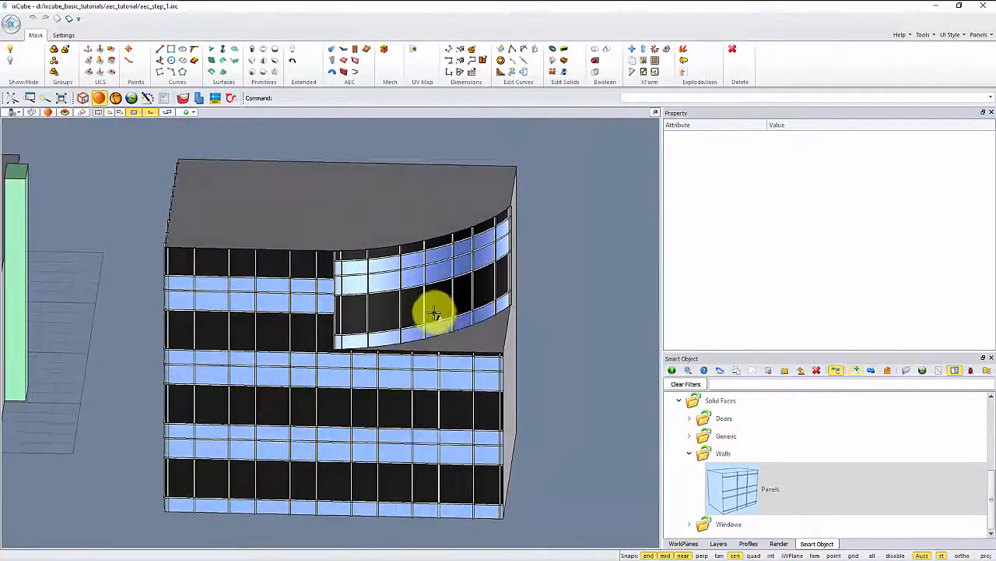
scroll(433, 308, up, 2)
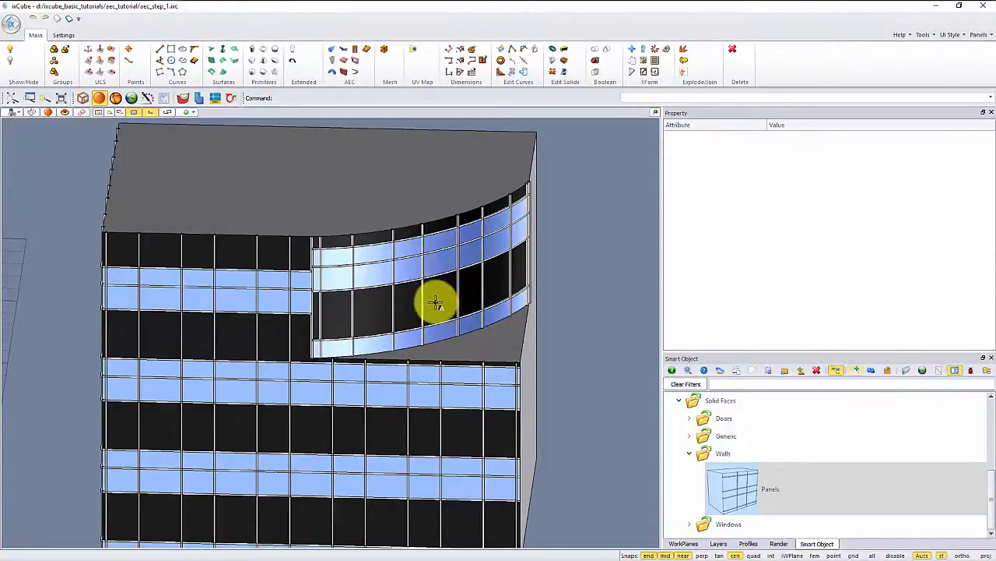
scroll(436, 302, down, 3)
middle_drag(412, 338, 419, 331)
mouse_move(400, 336)
middle_down()
mouse_move(376, 304)
mouse_move(405, 331)
mouse_move(396, 327)
middle_up()
scroll(395, 327, up, 2)
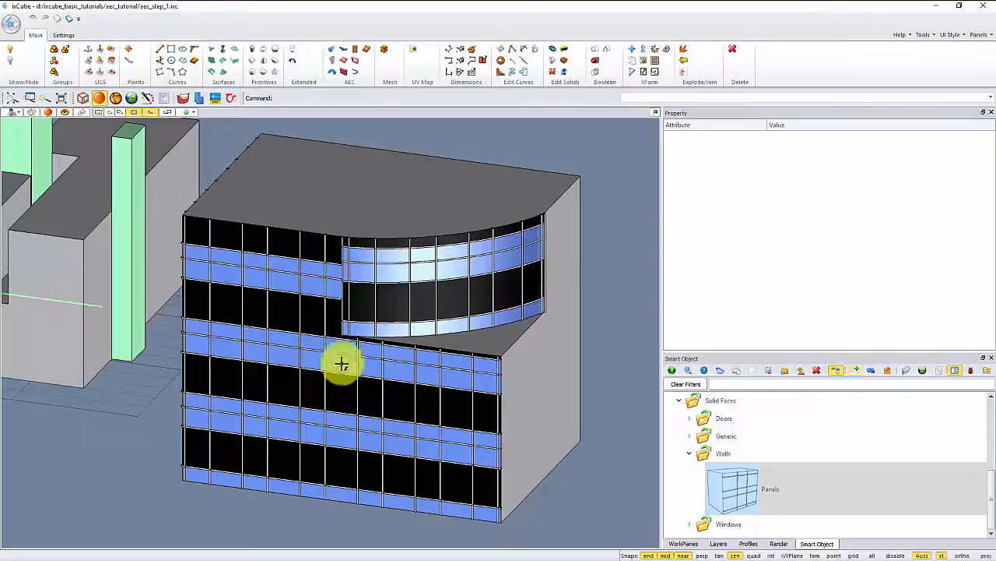
click(436, 265)
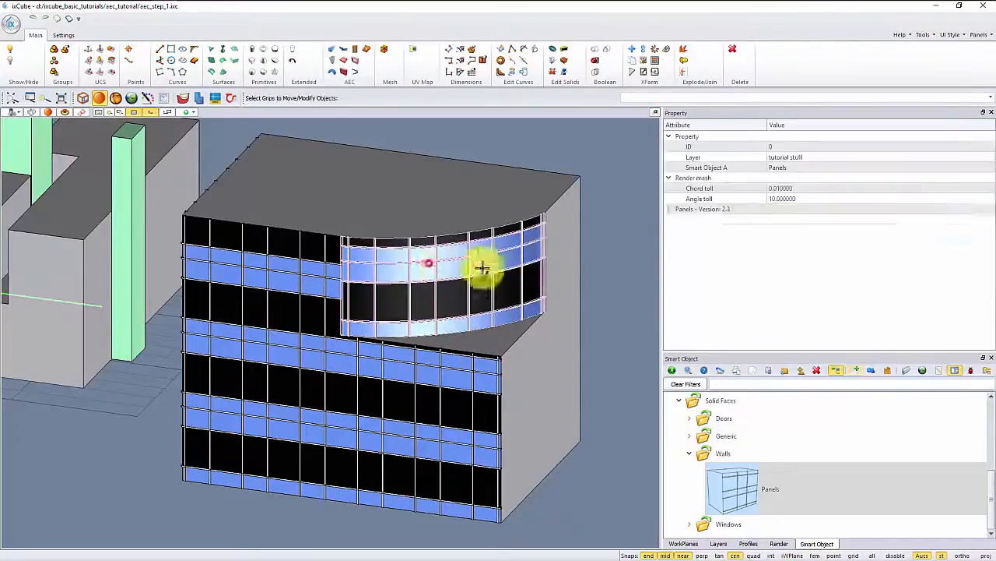
click(785, 271)
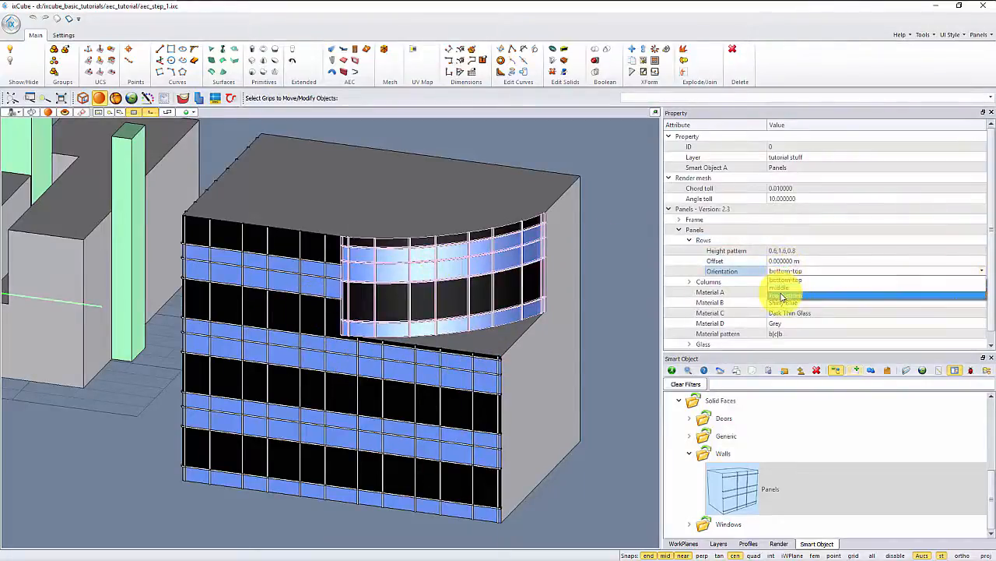
click(782, 296)
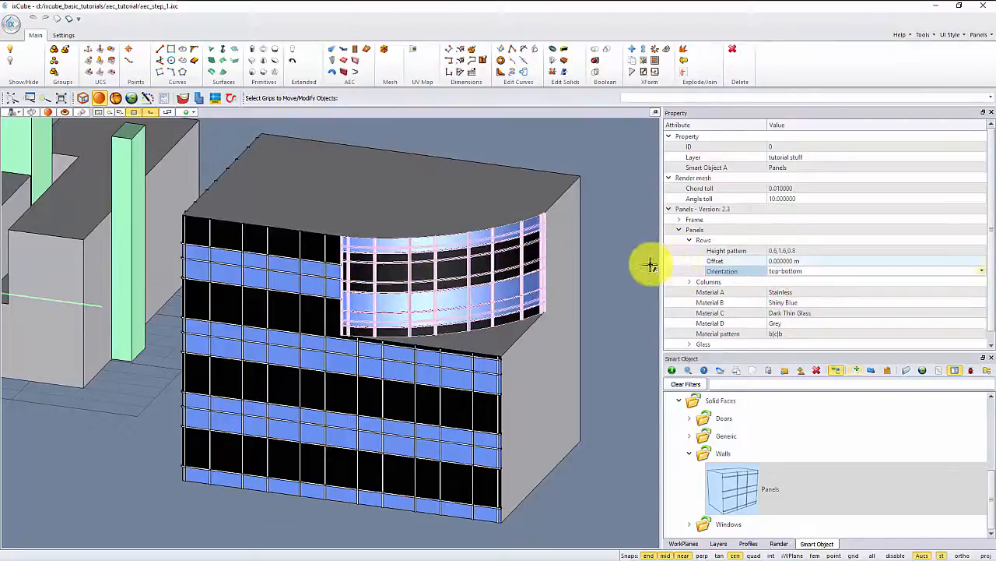
click(651, 266)
click(316, 283)
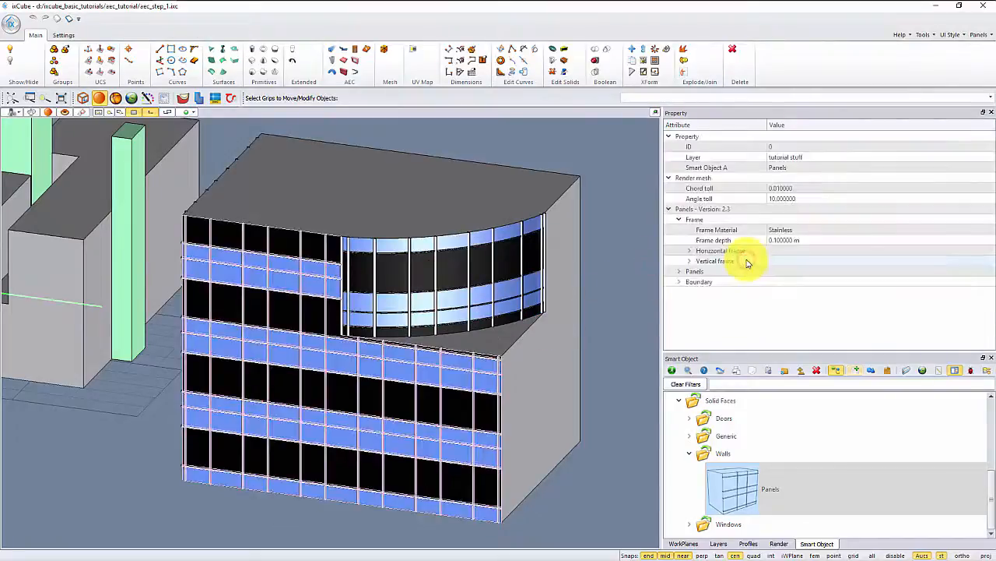
click(690, 261)
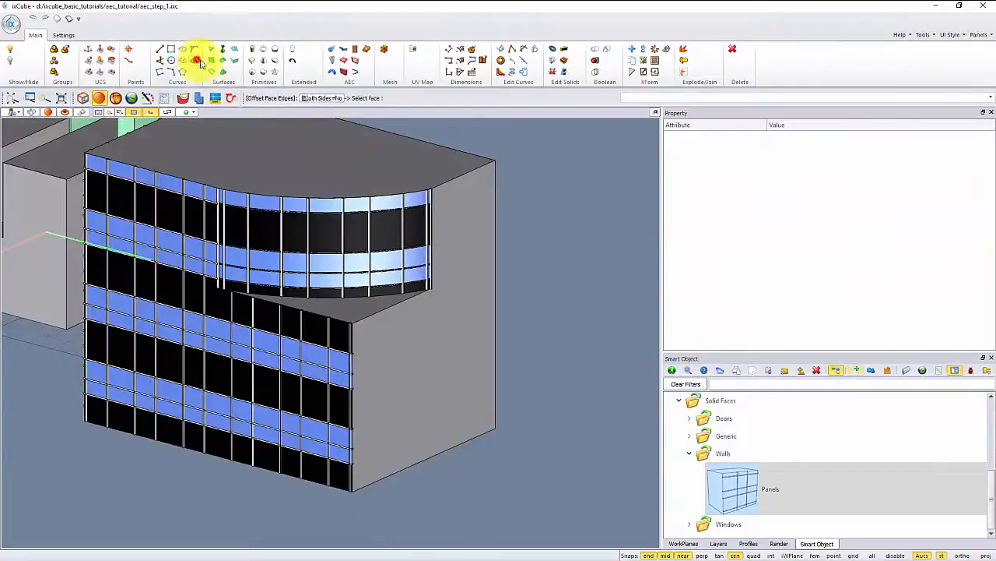
Offset the bare side face's edges inward and push the resulting inner rectangle into the box to cut a rectangular recess
click(436, 350)
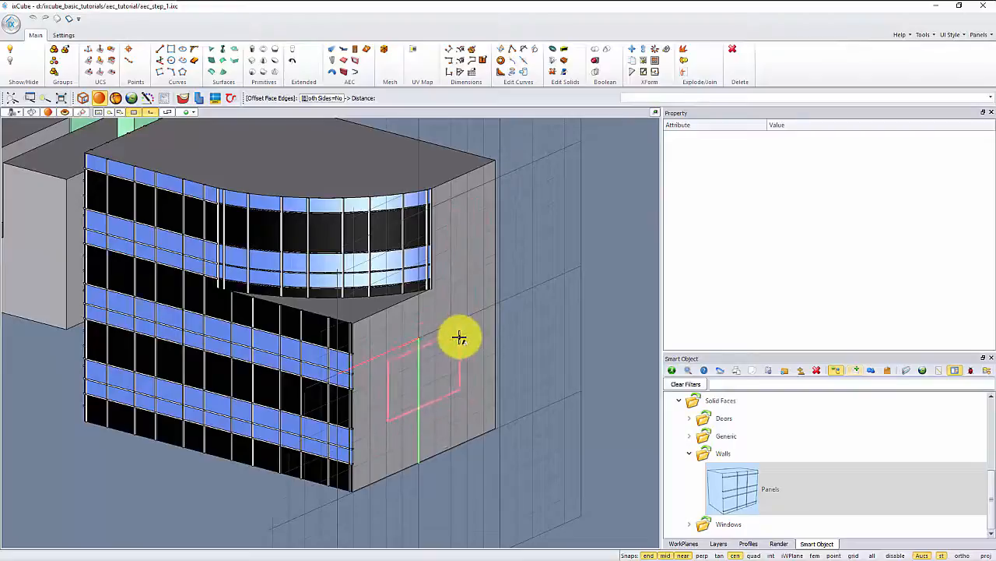
click(404, 386)
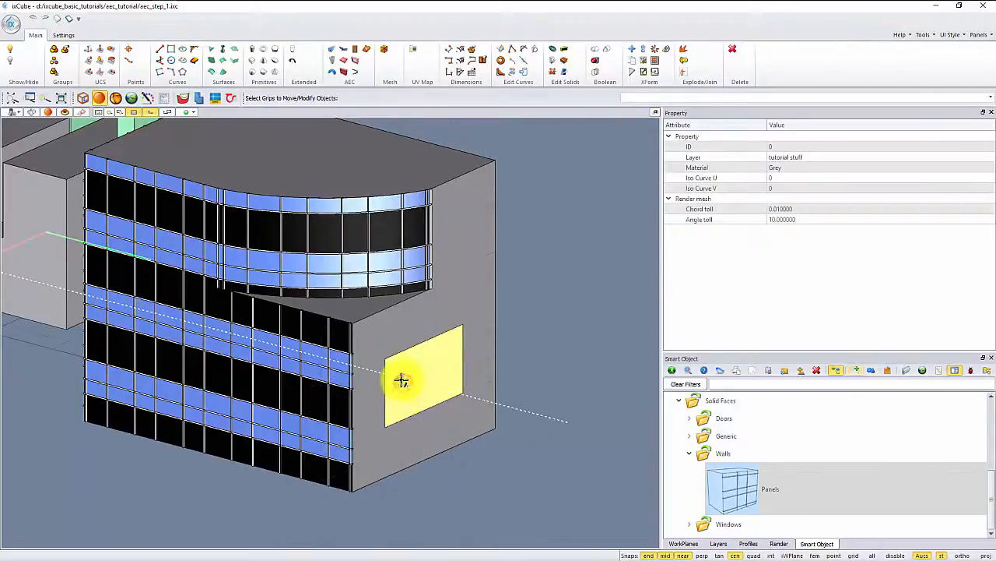
click(402, 380)
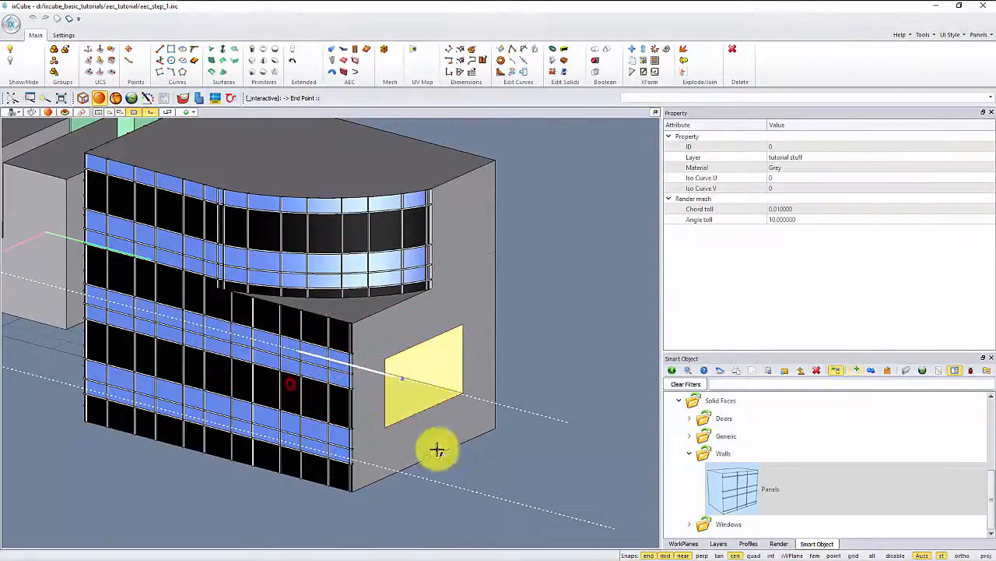
click(481, 450)
Apply the Panels smart object to the side face around the rectangular recess
click(704, 466)
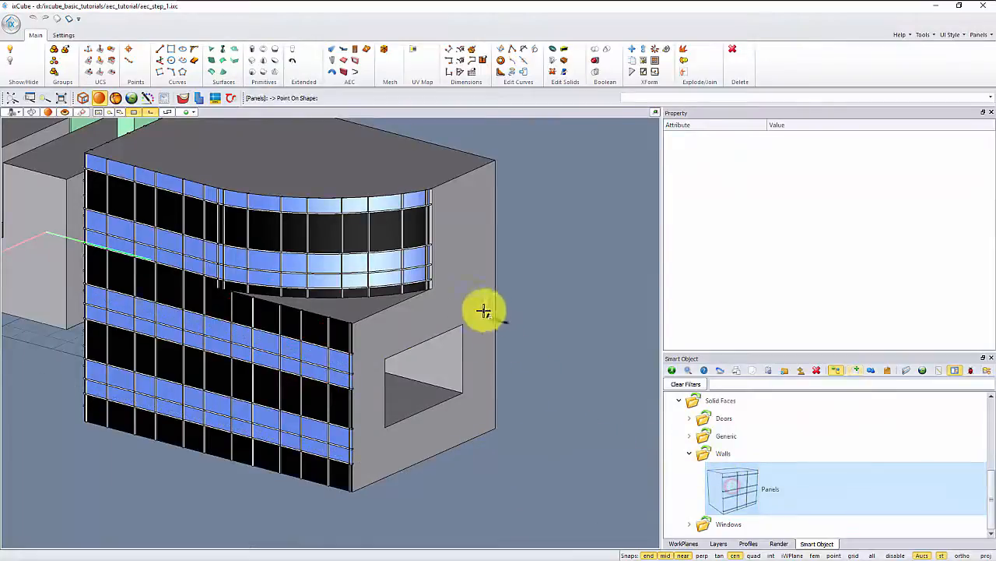
click(469, 287)
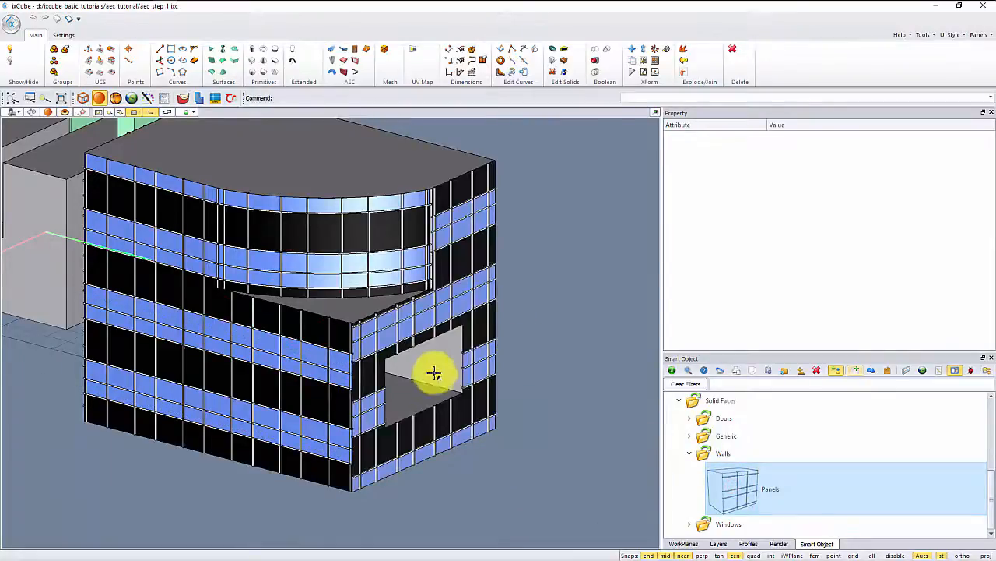
middle_drag(414, 389, 499, 316)
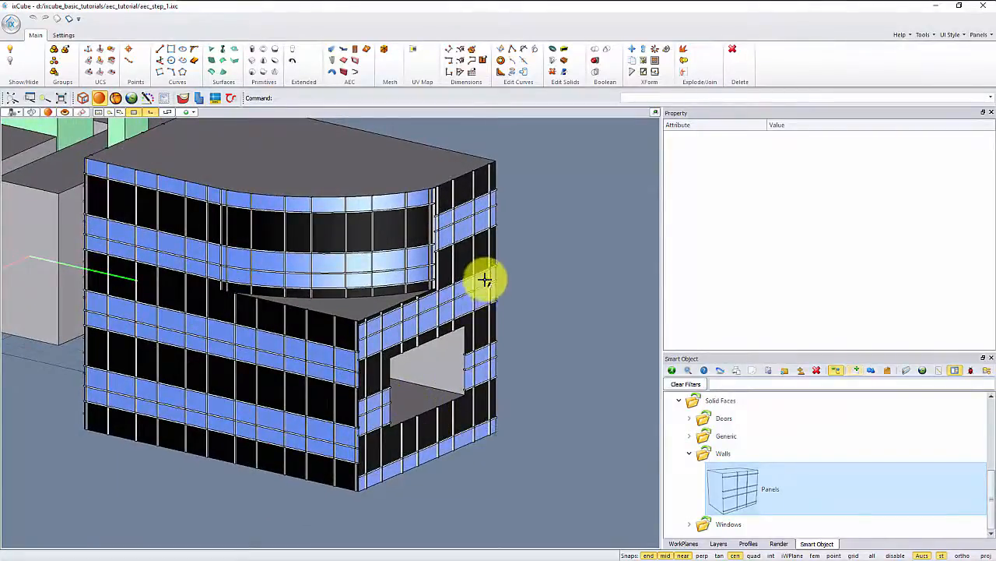
Set the row orientation to top-bottom for the panels on the face with the rectangular recess
click(485, 280)
click(671, 210)
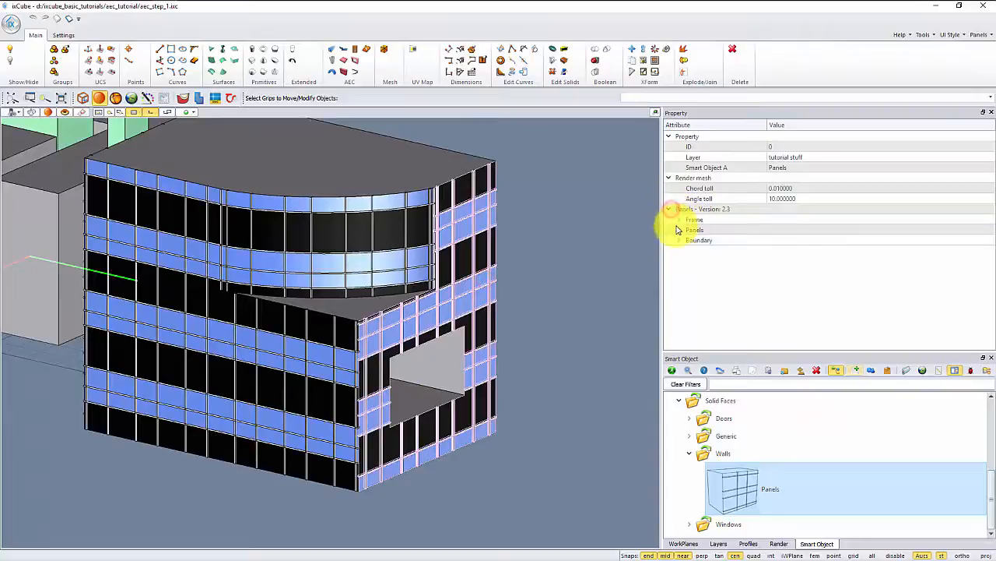
click(679, 230)
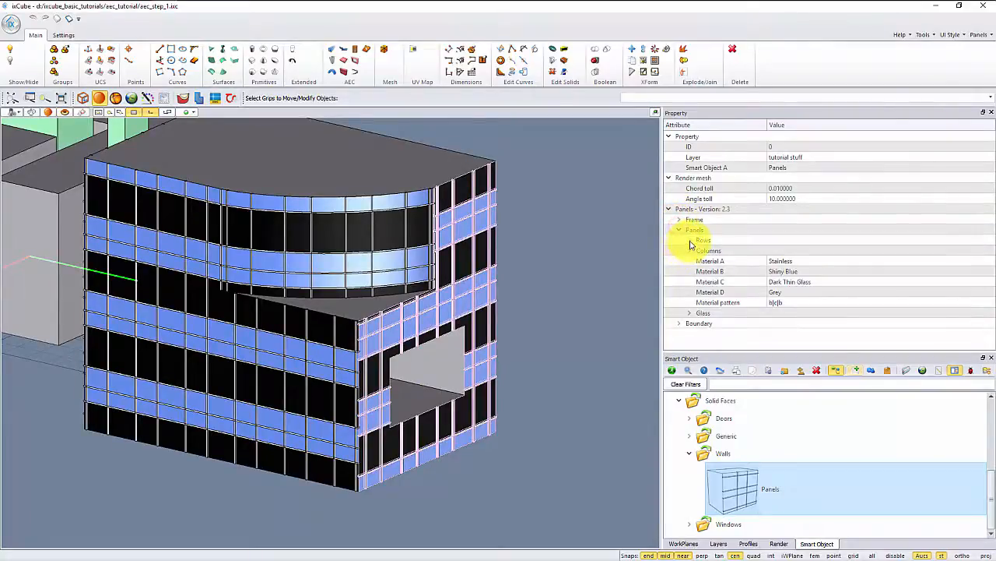
click(689, 240)
click(800, 270)
click(800, 270)
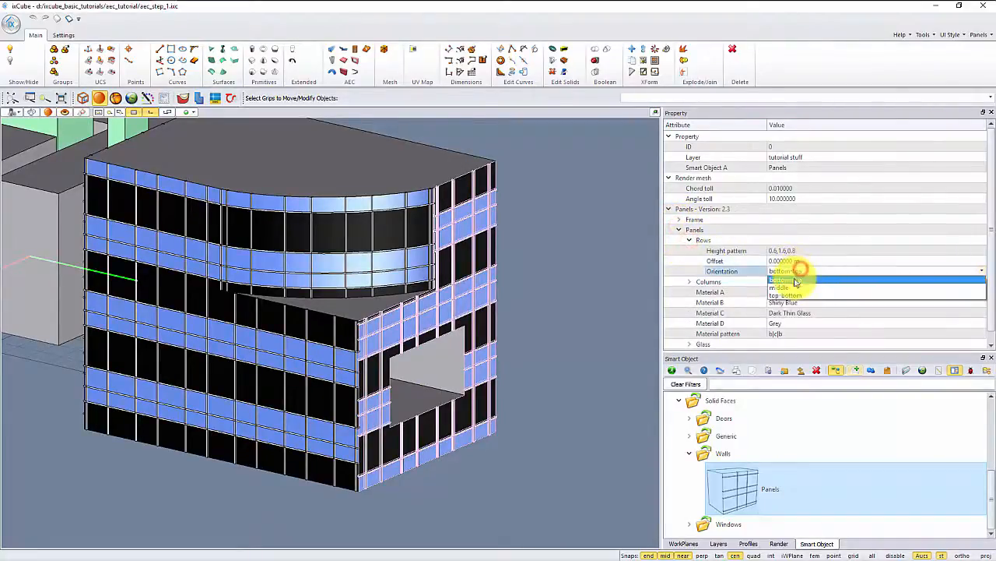
click(787, 288)
click(611, 289)
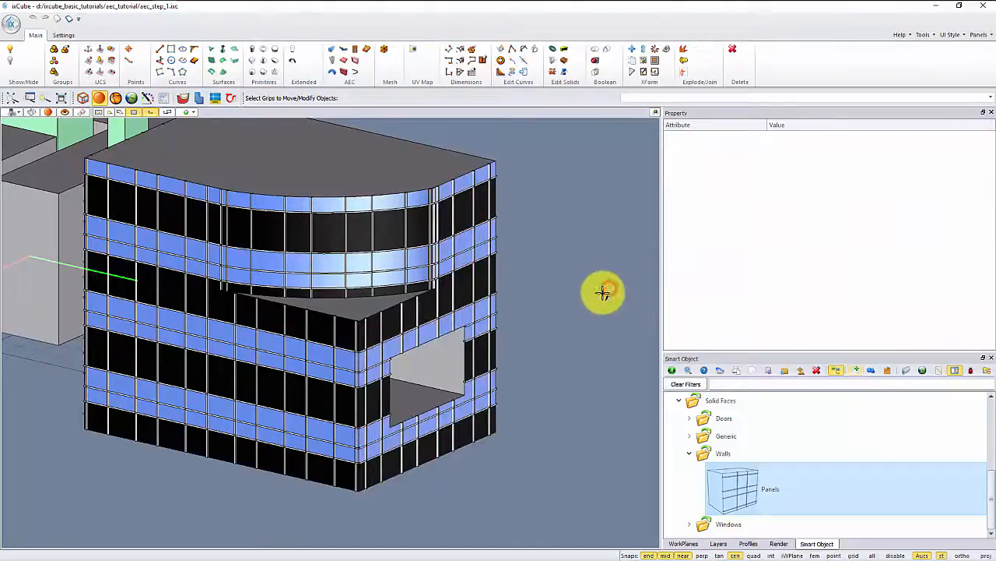
middle_drag(534, 369, 474, 362)
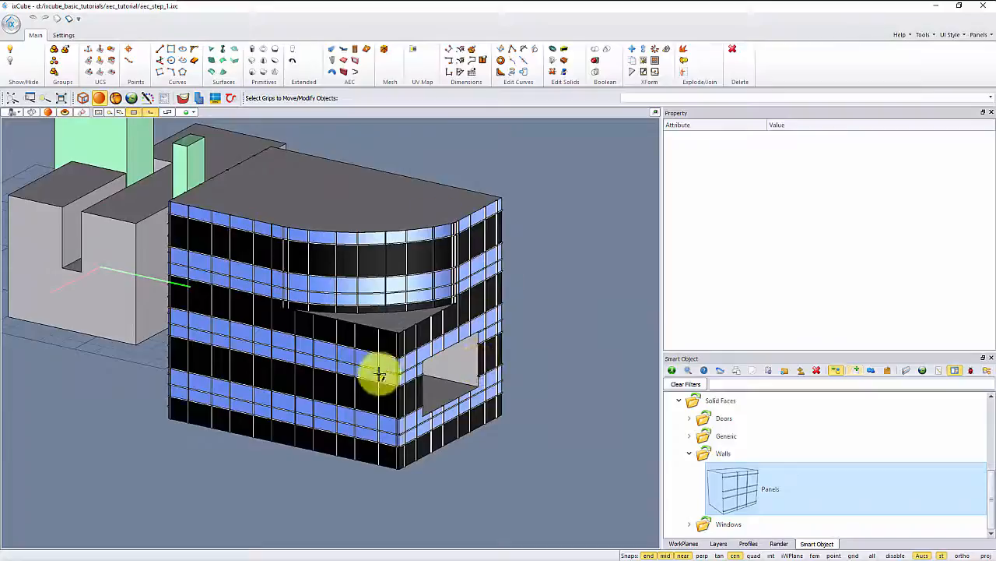